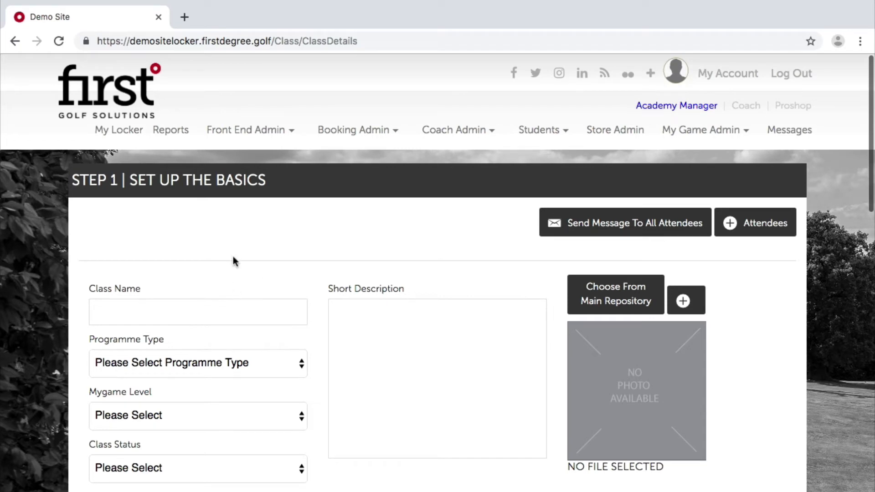
Step: Name the class "Saturday 24th August 2019 - 1pm - 2pm"
scroll(232, 256, down, 2)
click(199, 207)
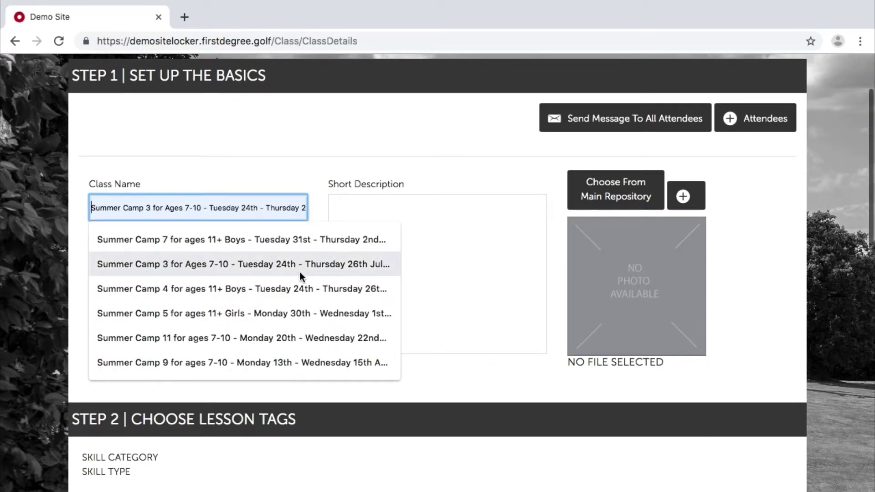
click(194, 180)
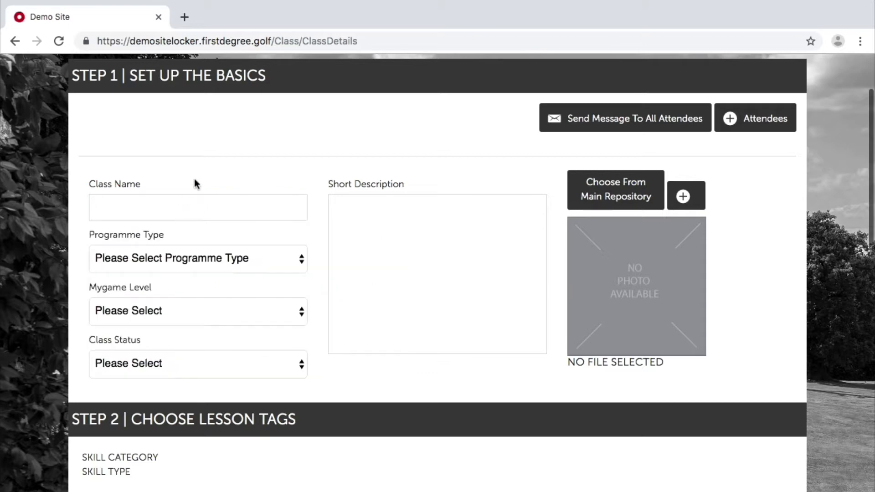
click(139, 210)
text(S)
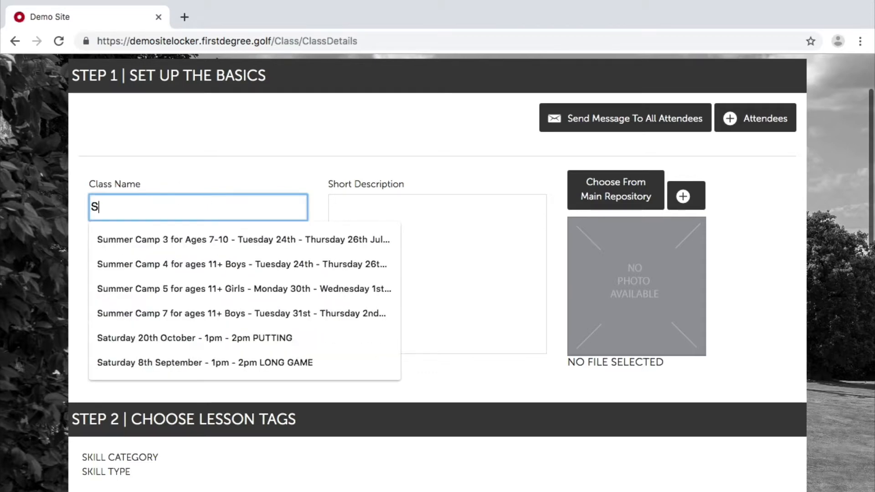
text(aturday 2)
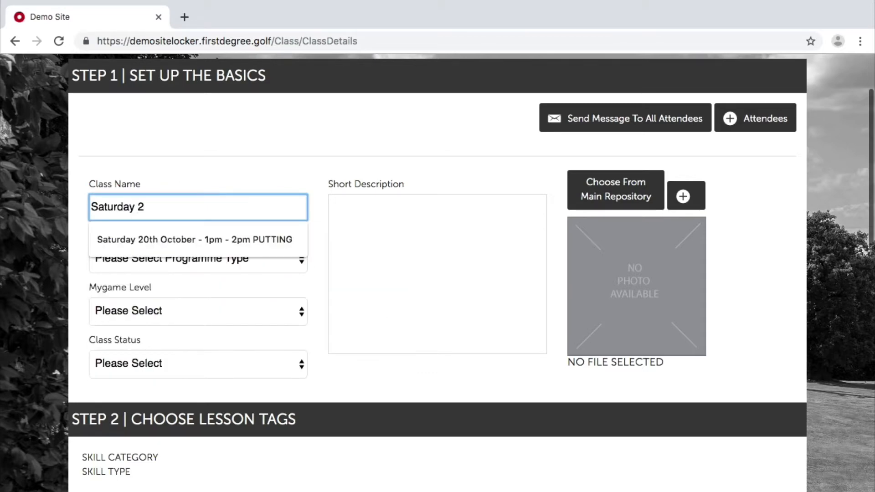
text(4th August 2019 - )
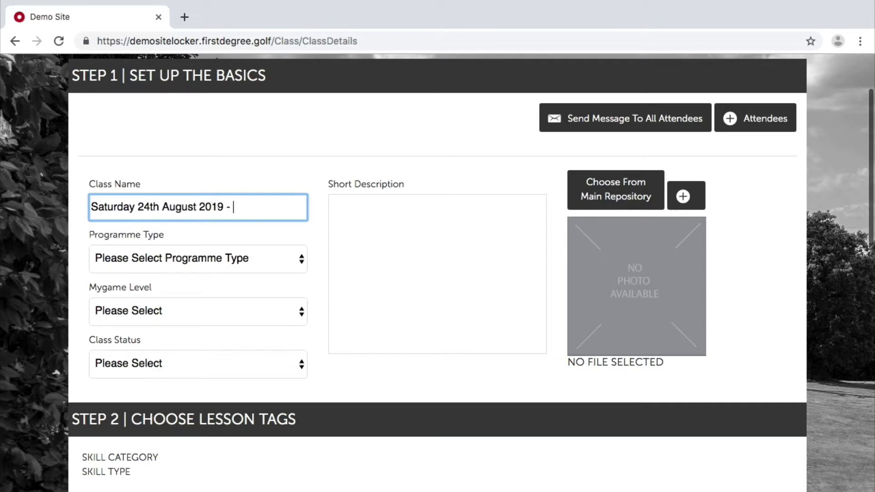
text(1pm - 2pm)
Step: Set the programme type to Your Adult Group Classes, level to Adult, group to Weekend Learn to Play Golf Scheme and status to Active
click(122, 259)
click(127, 291)
click(126, 312)
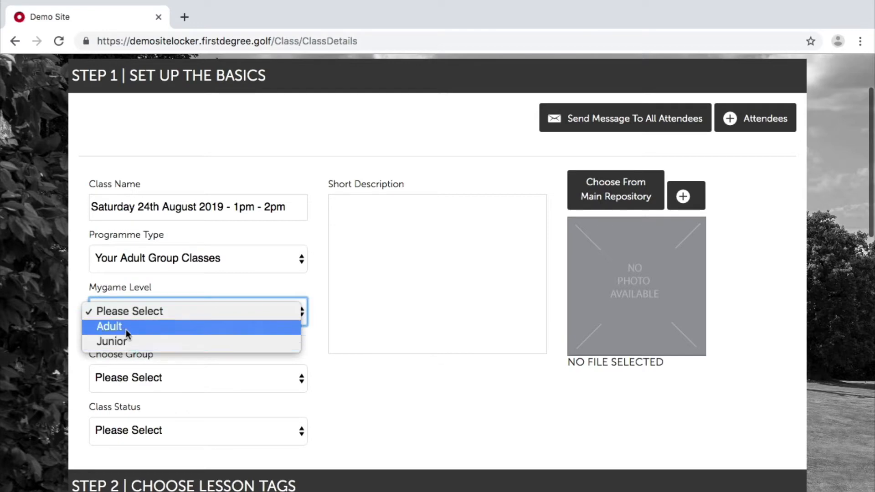
click(126, 328)
click(119, 378)
click(116, 394)
click(116, 430)
click(118, 445)
Step: Enter the short description "Adult group class on Saturday 24th August starting at 1pm."
click(373, 248)
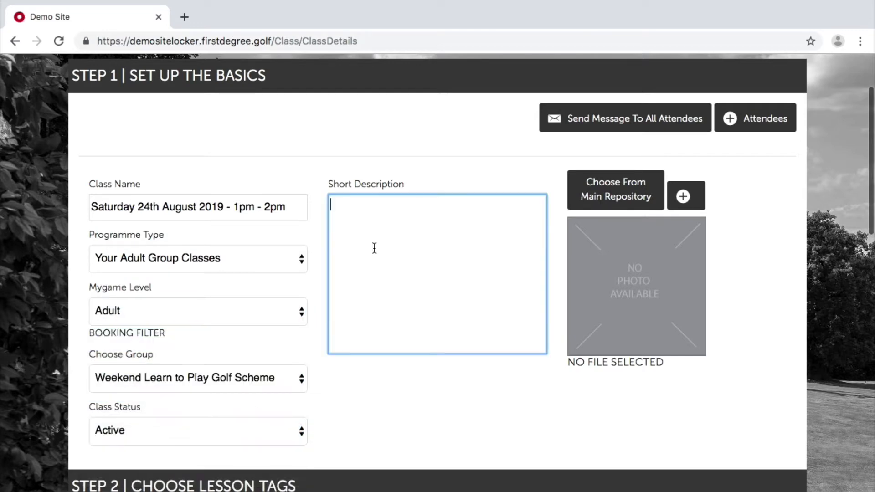
text(Weekend)
key(BackSpace)
key(BackSpace)
key(BackSpace)
key(BackSpace)
key(BackSpace)
key(BackSpace)
key(BackSpace)
text(Adult group class on )
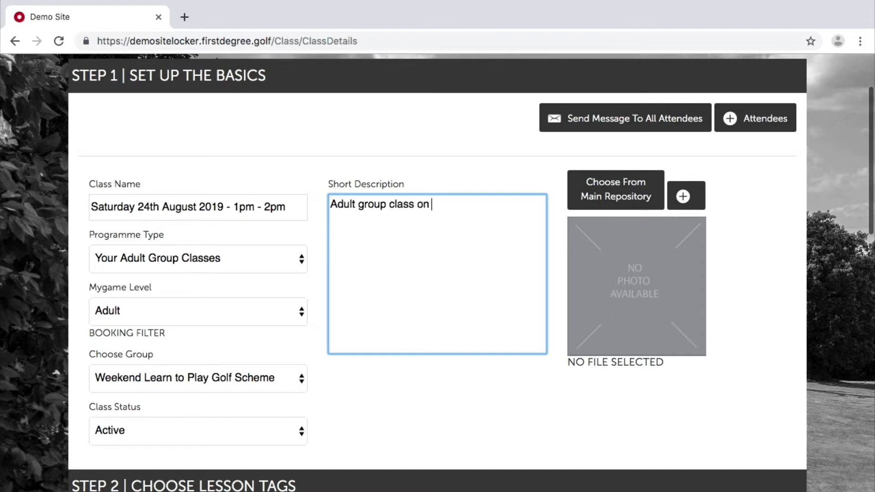
text(Saturday 24th Aug)
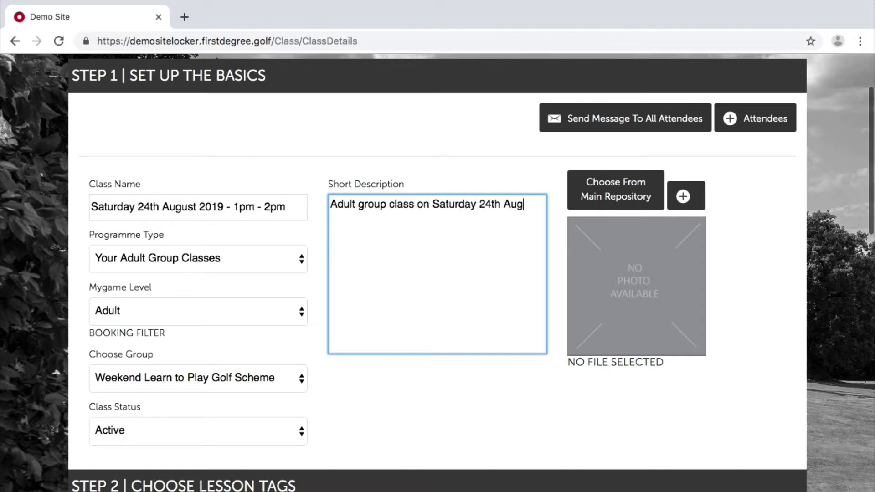
text(ust starting at 1pm.)
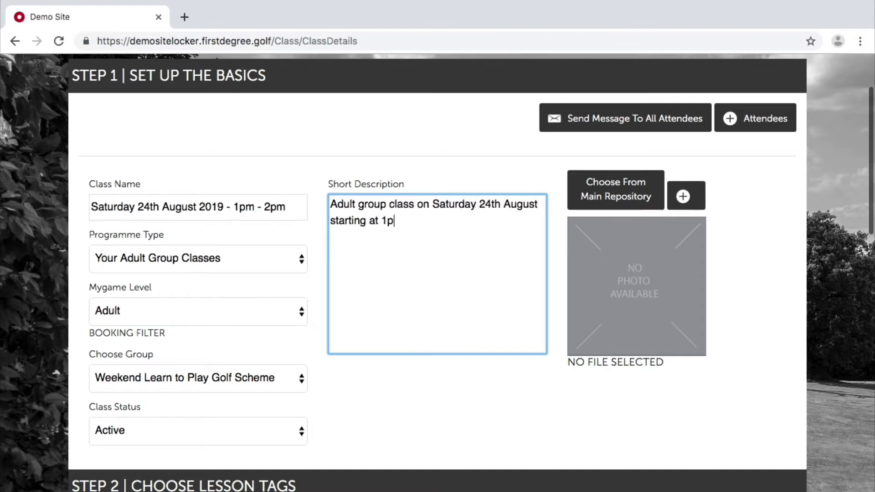
Step: Tag the lesson with the Shot Shaping skill category and the Right to Left skill type
scroll(390, 336, down, 5)
click(130, 332)
scroll(426, 363, down, 2)
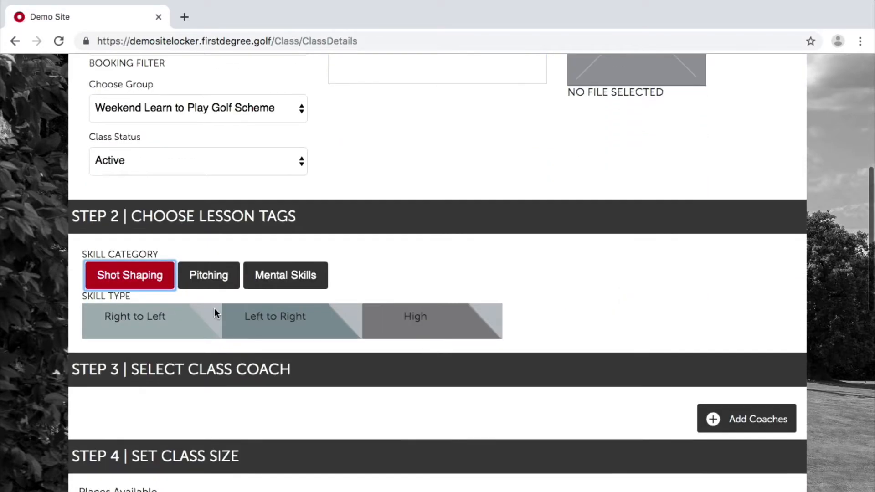
click(214, 312)
Step: Add the first listed coach to the class and save the coach selection
click(733, 416)
click(281, 142)
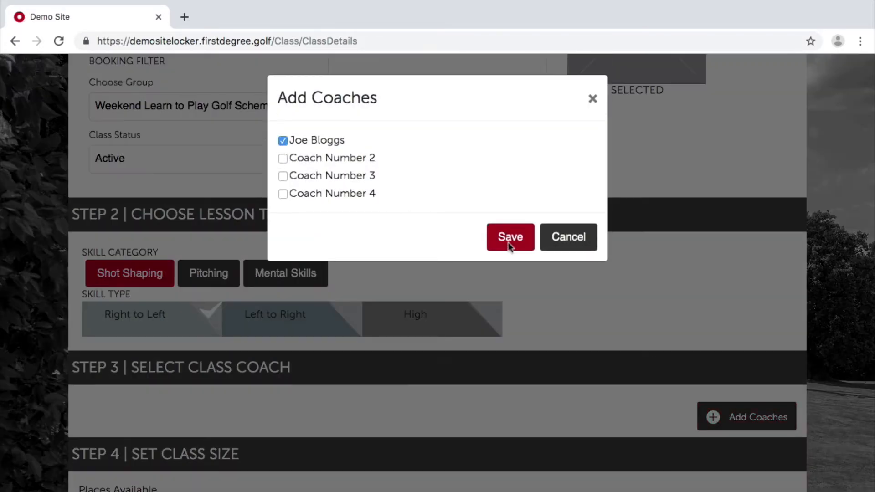
click(511, 241)
Step: Set the class size to 6 available places
scroll(342, 226, down, 6)
click(160, 242)
click(159, 243)
double_click(159, 243)
double_click(159, 242)
Step: Set the class price to 99.00
scroll(220, 329, down, 1)
scroll(220, 329, down, 2)
click(179, 274)
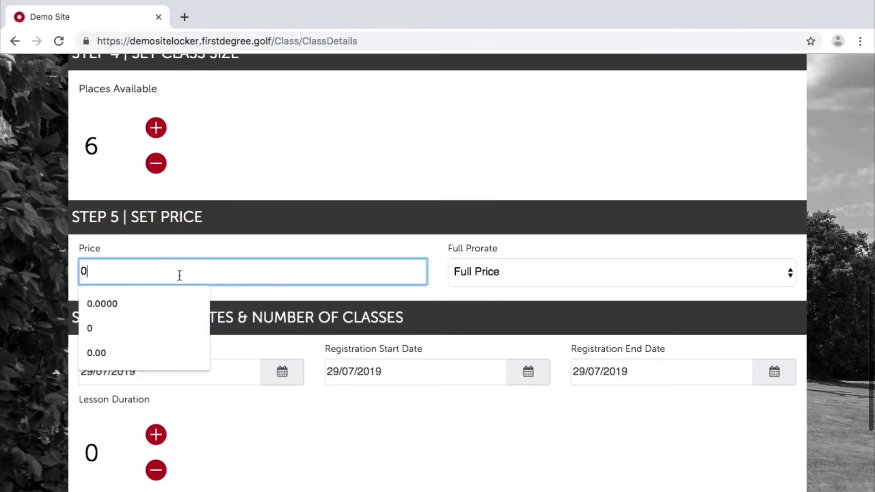
text(99.00)
click(403, 403)
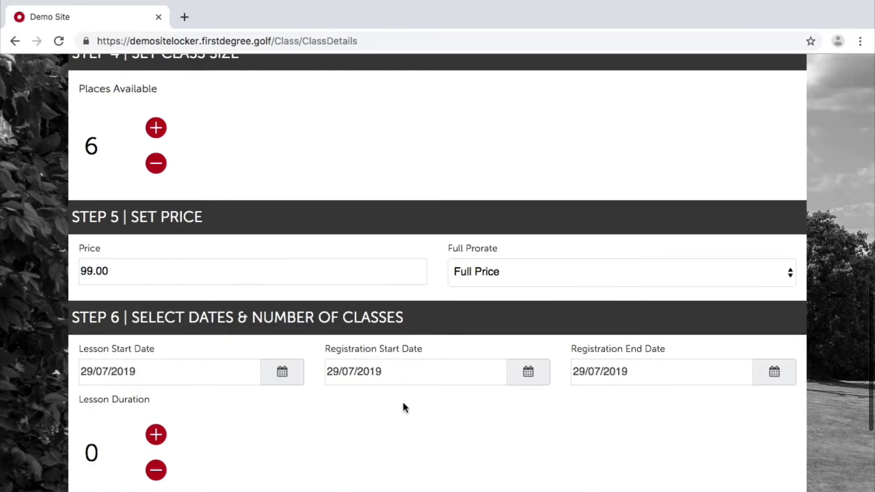
Step: Set the lesson start date to 24/08/2019
scroll(403, 402, down, 5)
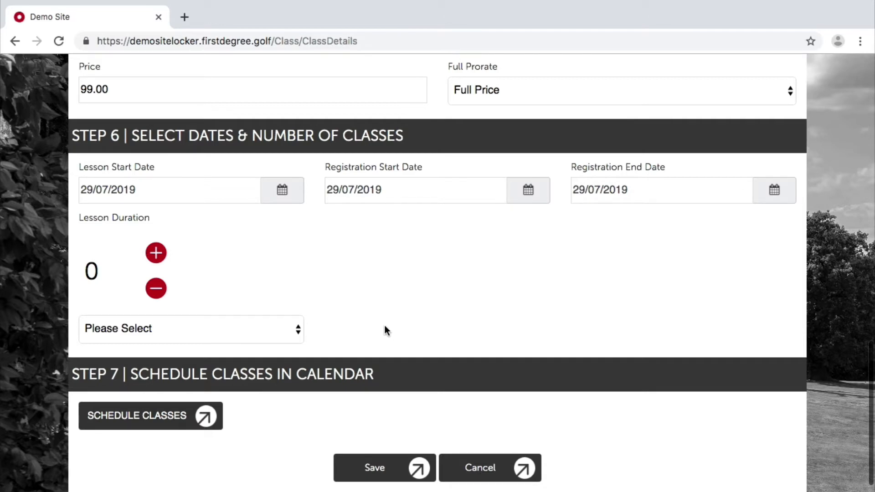
click(282, 191)
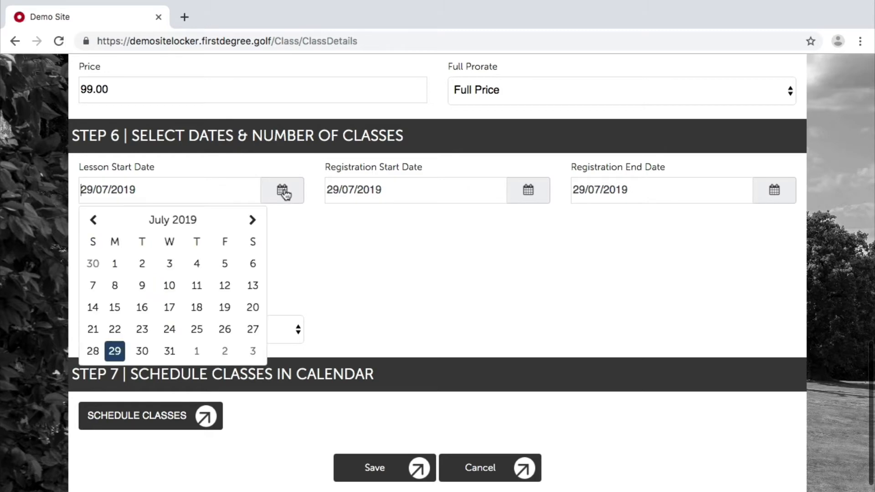
click(252, 221)
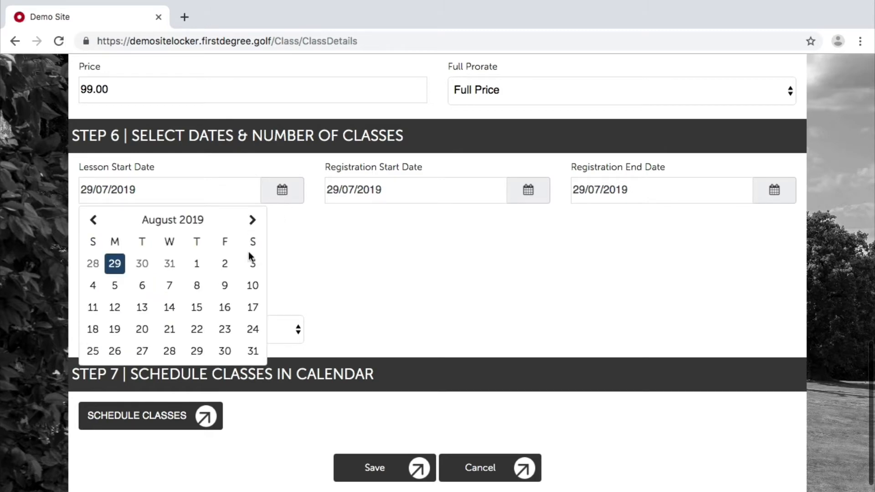
click(252, 329)
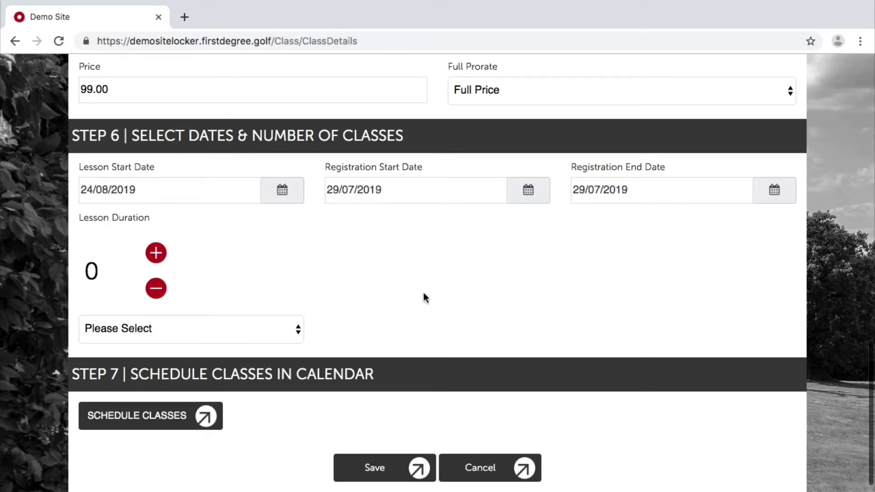
Step: Set the registration period to start on 29/07/2019 and end on 23/08/2019
click(529, 199)
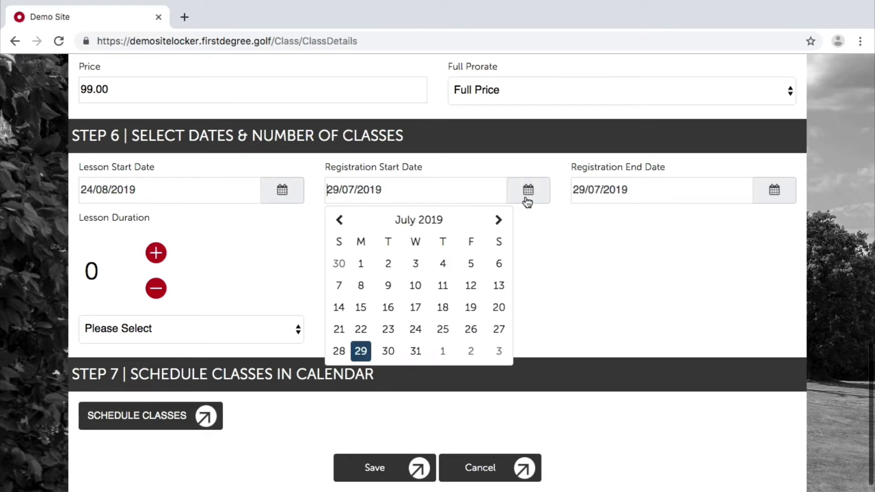
click(361, 351)
click(773, 191)
click(745, 221)
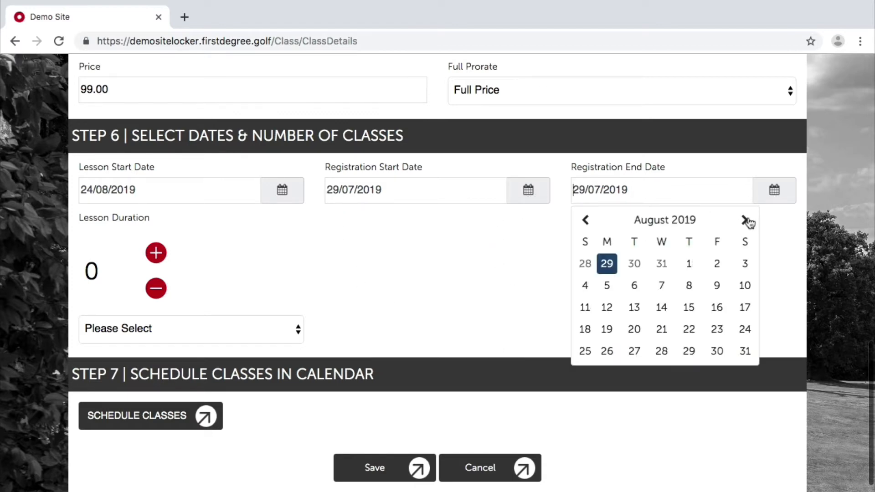
click(715, 328)
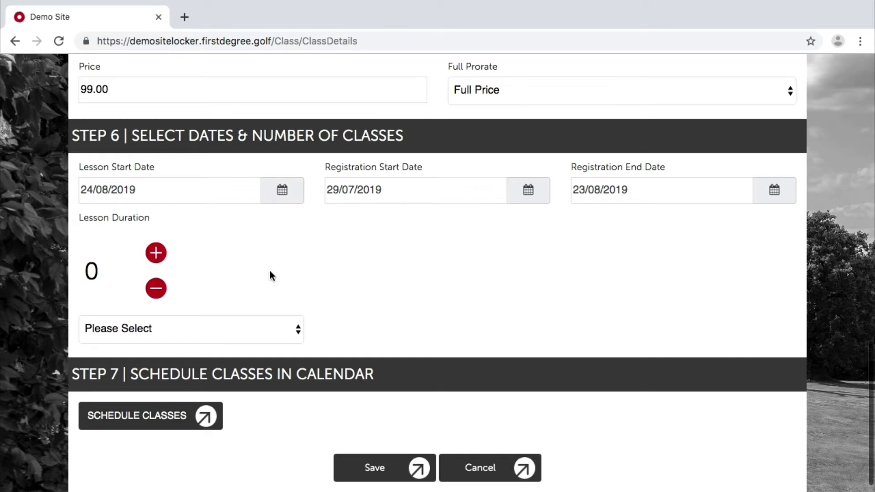
Step: Set the lesson duration to 7 weeks
click(156, 254)
click(156, 254)
click(156, 254)
click(156, 254)
click(156, 254)
click(156, 255)
click(156, 254)
click(127, 329)
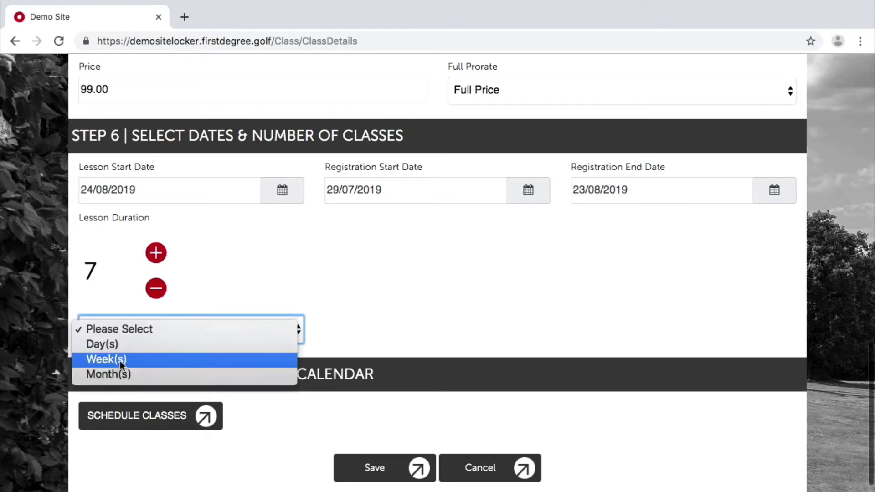
click(119, 361)
Step: Open the class calendar for scheduling and select 24/08/2019 as the event date
scroll(476, 280, down, 2)
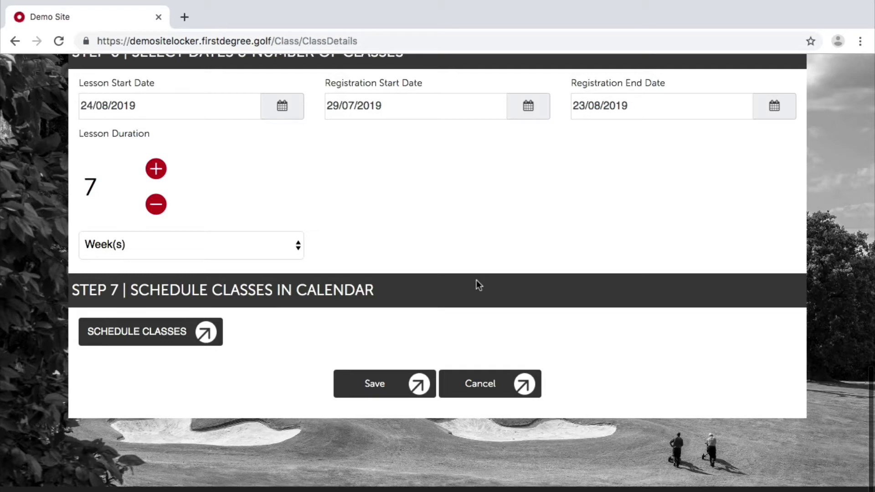
click(138, 333)
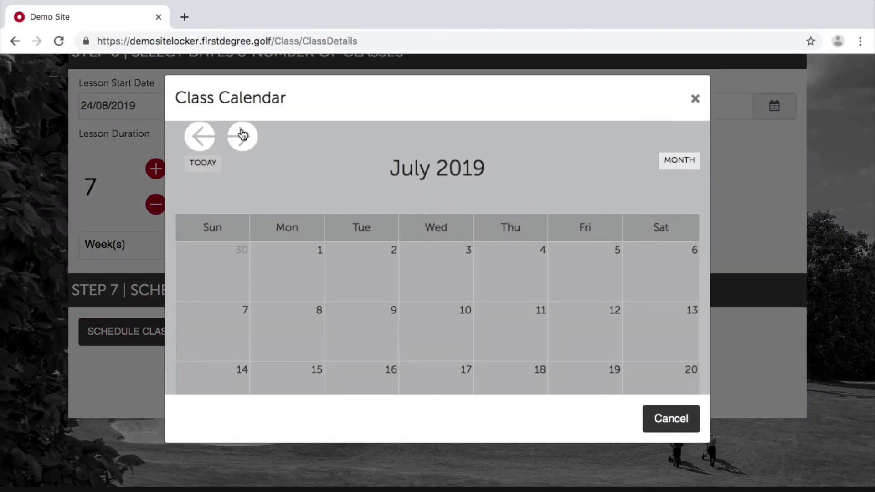
click(240, 135)
scroll(508, 255, down, 2)
scroll(624, 309, down, 2)
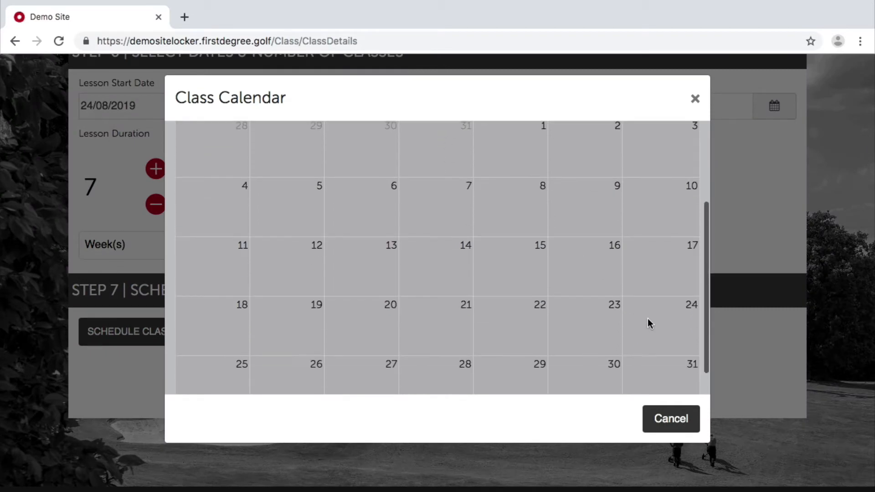
click(647, 318)
click(283, 165)
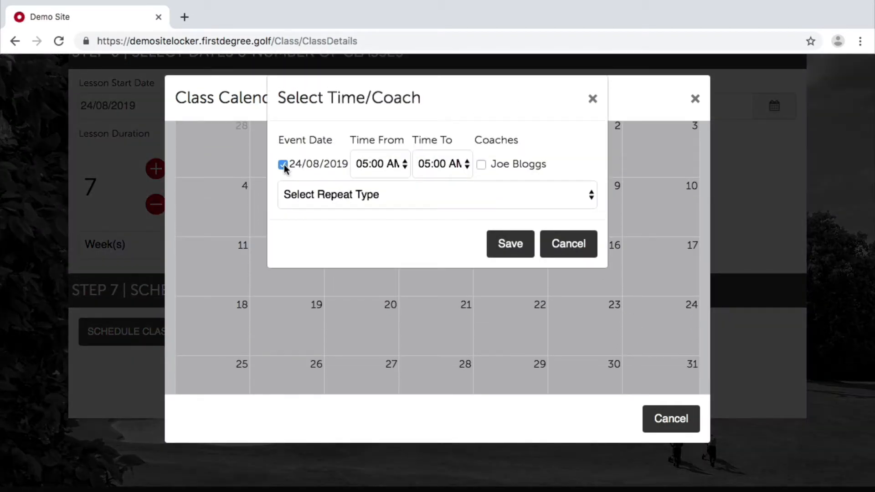
Step: Set the session's time from 01:00 PM to 02:00 PM
click(377, 165)
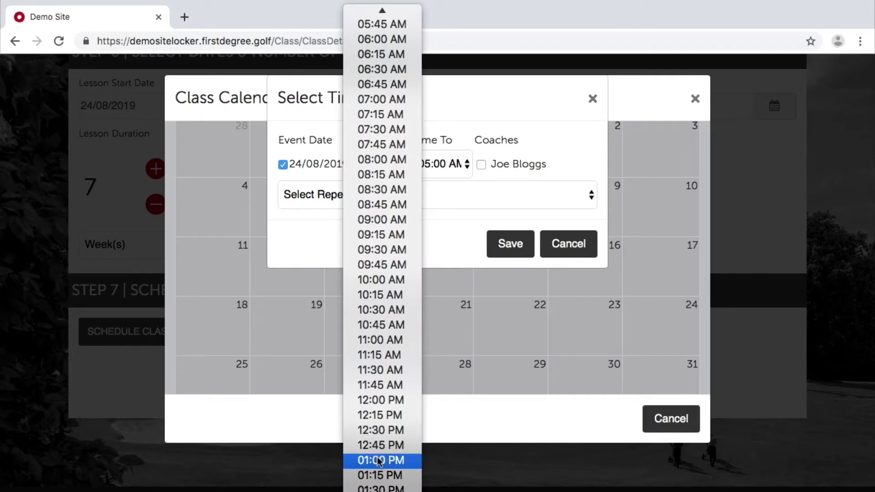
click(382, 461)
click(440, 169)
scroll(439, 378, down, 3)
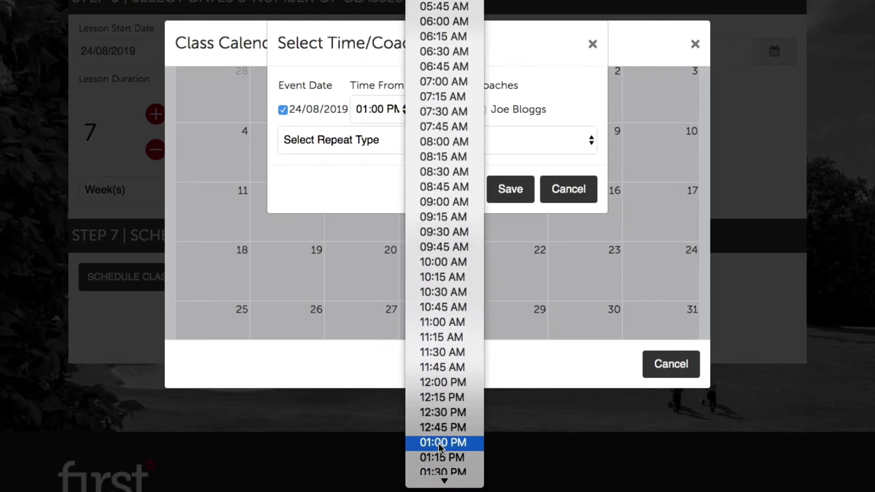
scroll(440, 446, down, 3)
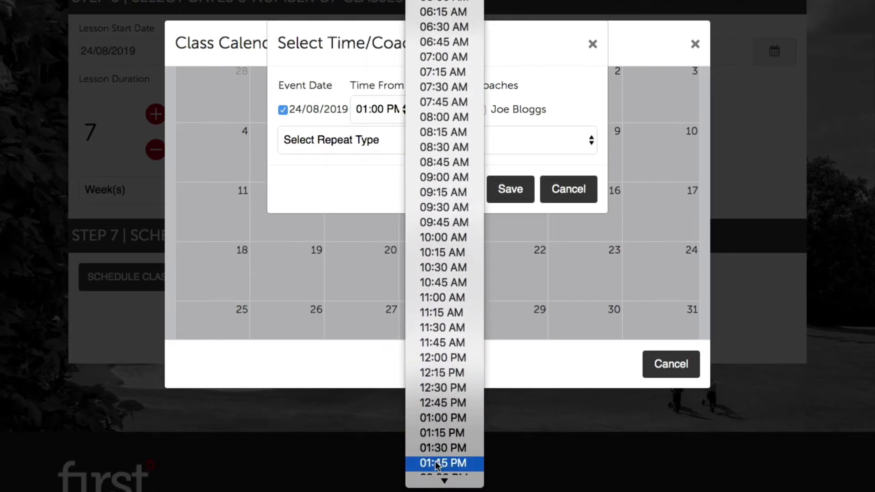
click(436, 465)
Step: Assign the listed coach to the session, make it repeat weekly and save the event
click(482, 109)
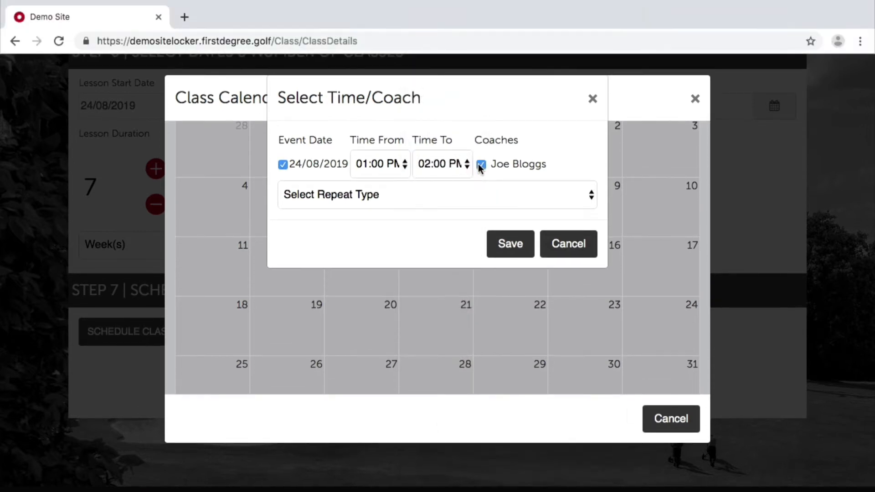
click(447, 141)
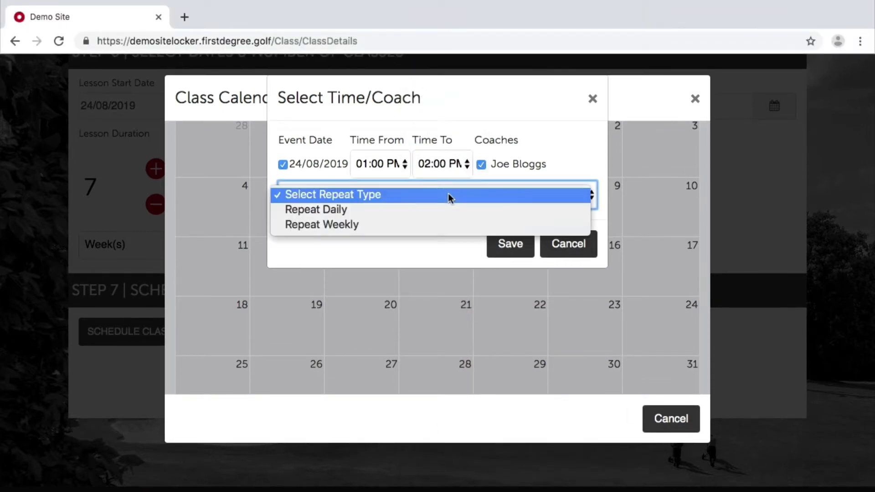
click(396, 225)
click(397, 245)
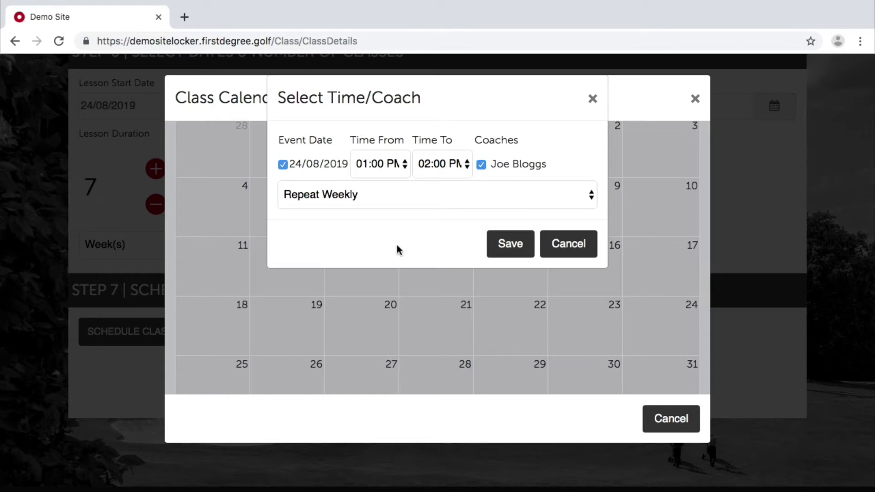
click(501, 244)
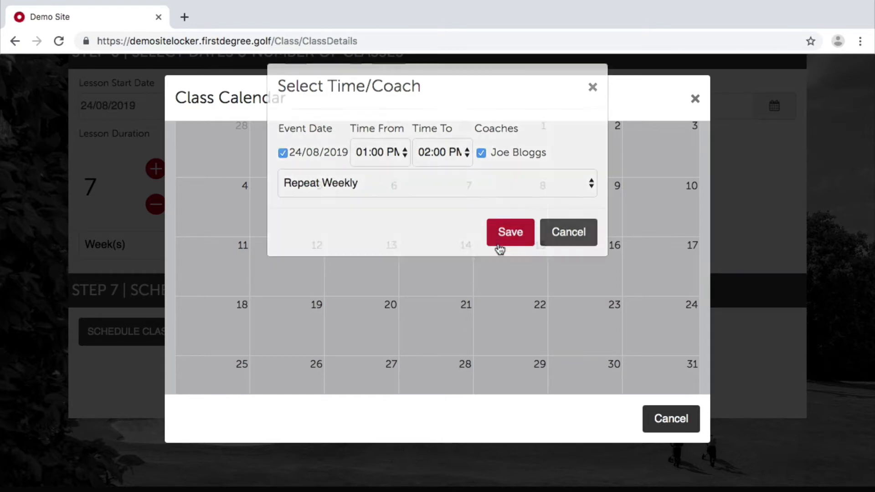
Step: Examine the scheduled weekly sessions in the class calendar for August and September 2019
scroll(548, 265, down, 2)
scroll(548, 265, up, 5)
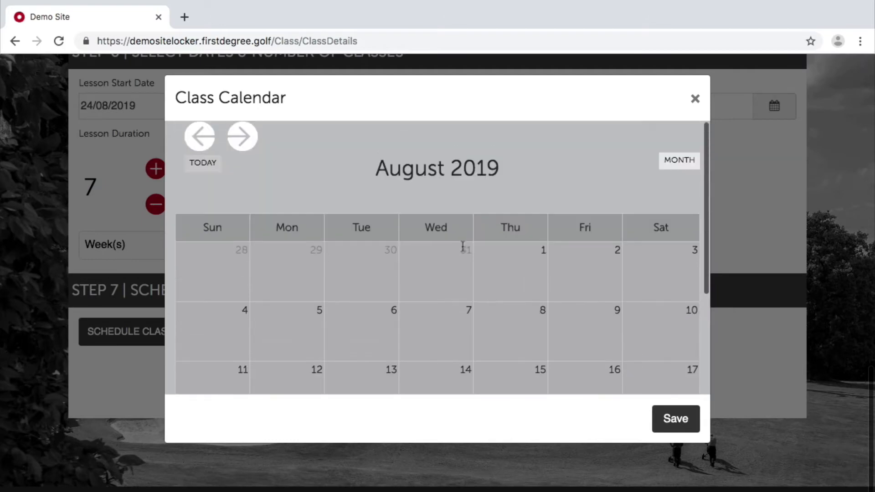
click(237, 140)
scroll(515, 239, down, 3)
scroll(517, 241, up, 4)
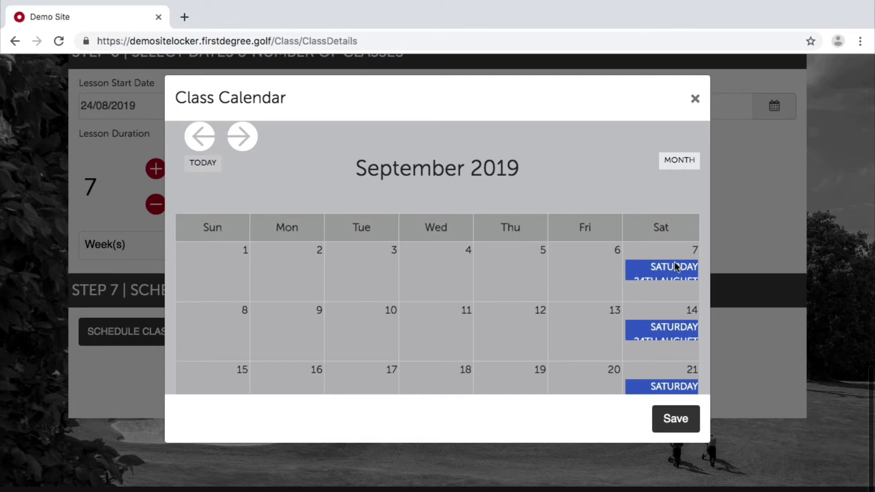
Step: Delete the 7 September session from the class calendar and confirm the deletion
click(199, 141)
click(244, 137)
click(665, 266)
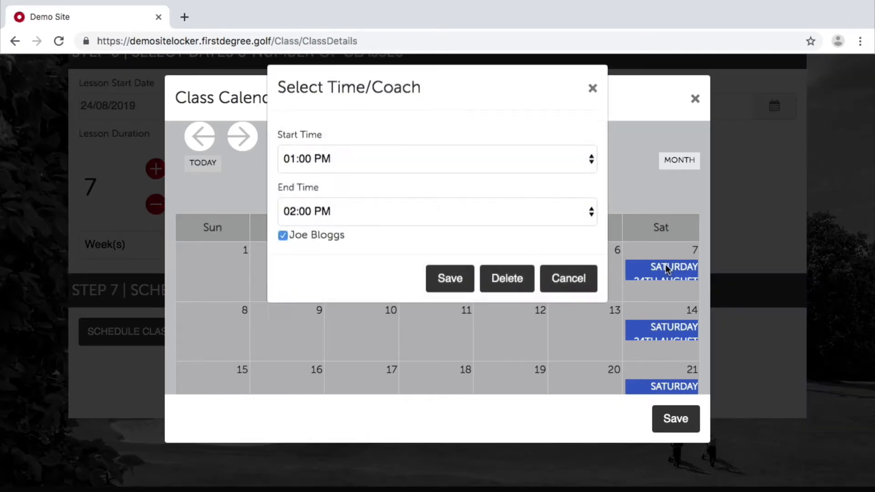
click(512, 289)
click(501, 175)
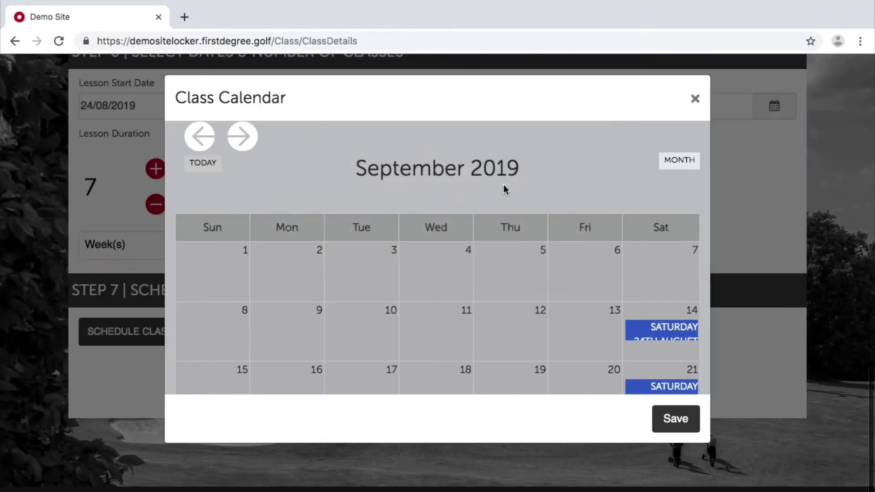
Step: Examine the remaining weekly sessions in the class calendar for August and September 2019
scroll(577, 310, down, 2)
scroll(576, 309, up, 3)
click(201, 133)
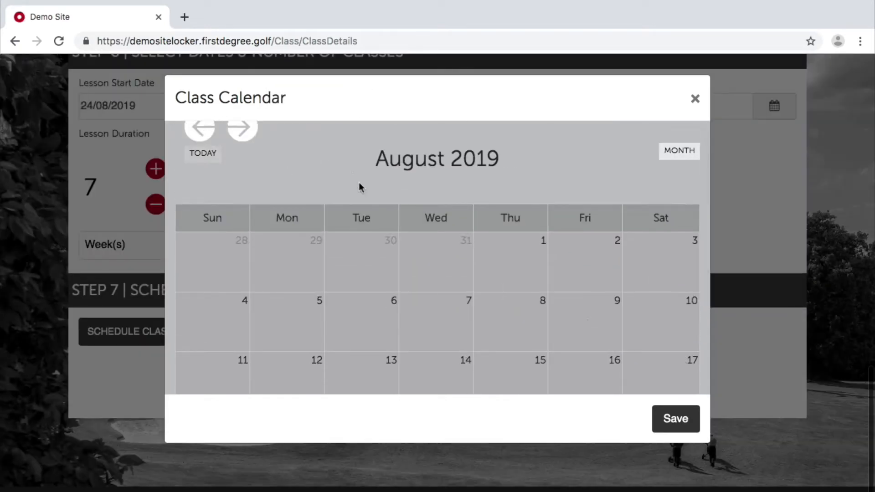
scroll(373, 205, down, 3)
scroll(385, 212, up, 3)
click(242, 135)
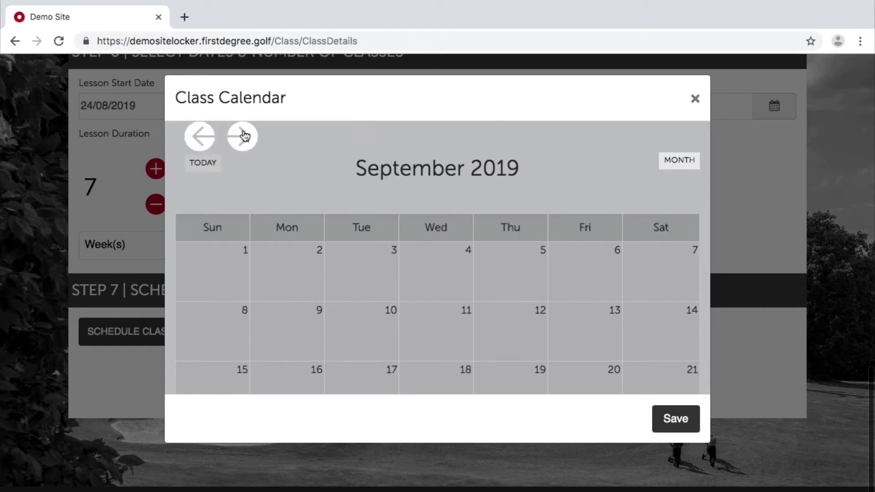
scroll(513, 223, down, 2)
scroll(534, 205, down, 2)
scroll(551, 193, up, 3)
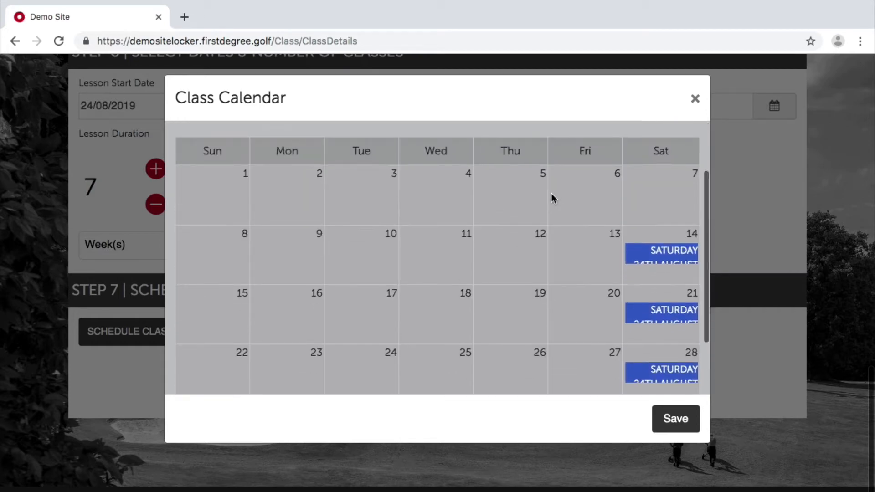
scroll(624, 291, down, 3)
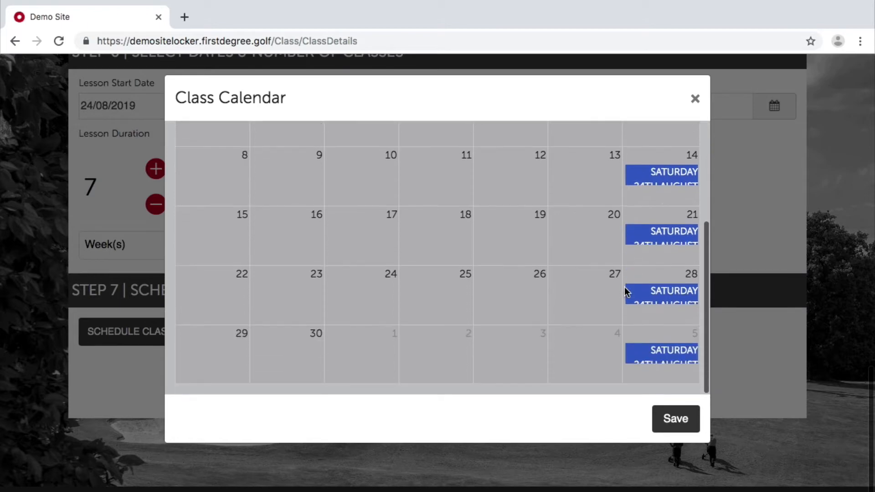
scroll(628, 226, up, 1)
scroll(633, 209, up, 2)
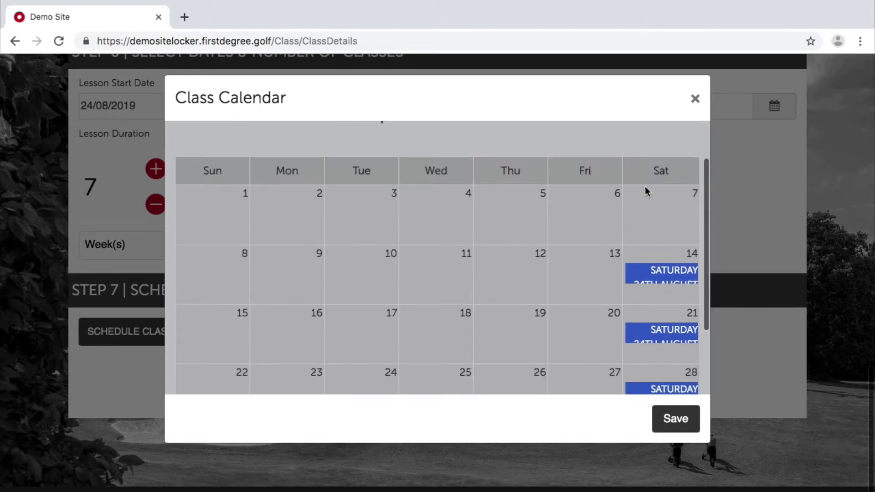
scroll(609, 271, up, 2)
scroll(609, 272, down, 4)
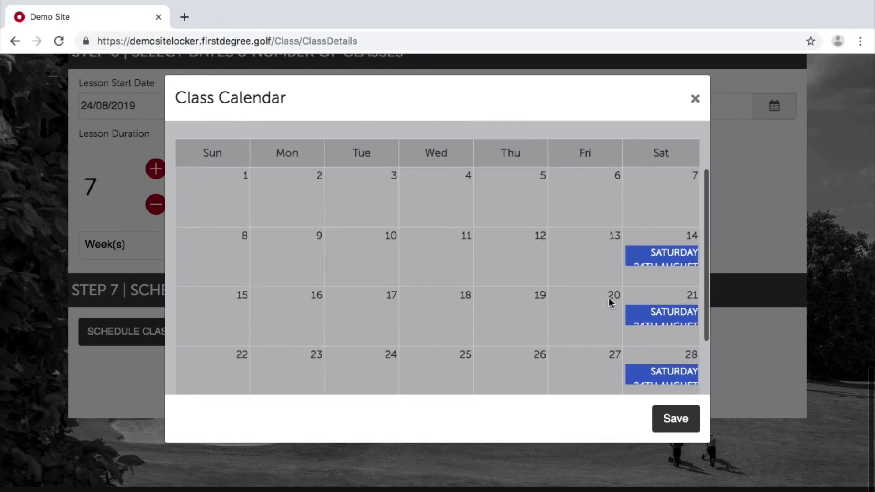
Step: Save the class calendar schedule and save the whole class
click(677, 417)
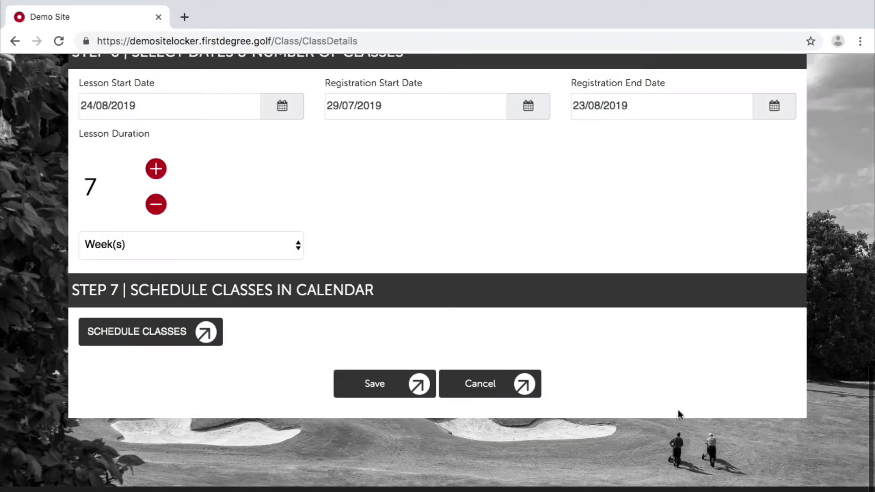
click(391, 384)
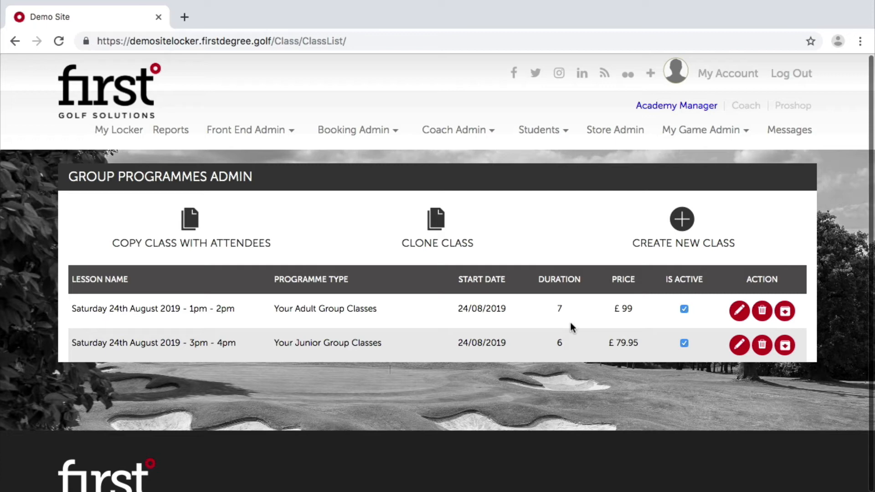
Step: Switch to the Coach view and examine the dates and places in the upcoming lessons list
click(752, 109)
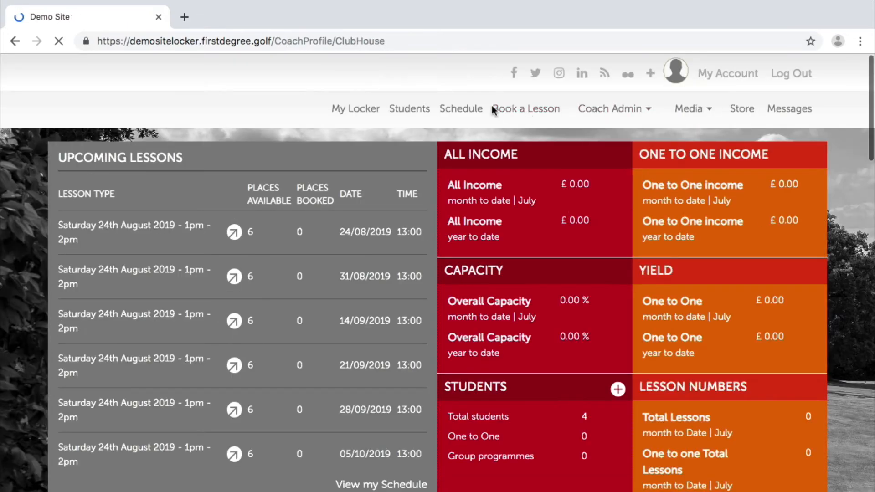
scroll(428, 370, down, 3)
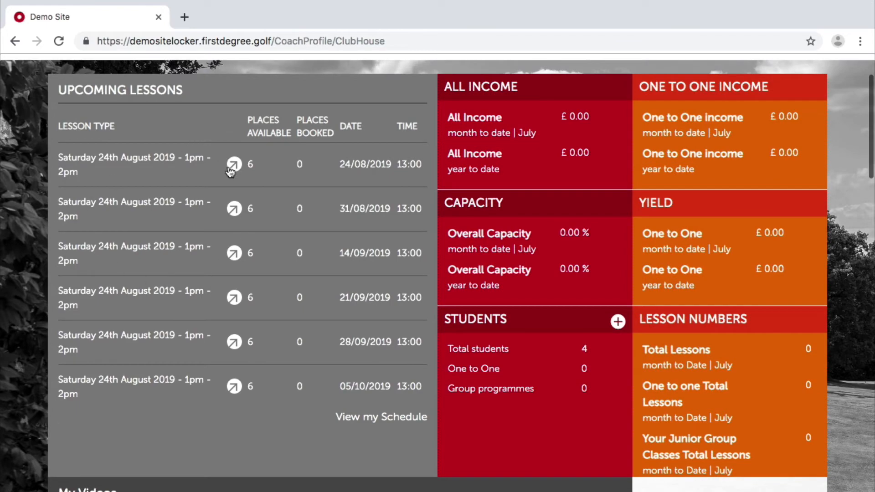
scroll(133, 330, down, 2)
Step: Examine the Saturday 24/8 class in the coach schedule for the week of 19 to 25 August 2019
scroll(133, 329, down, 20)
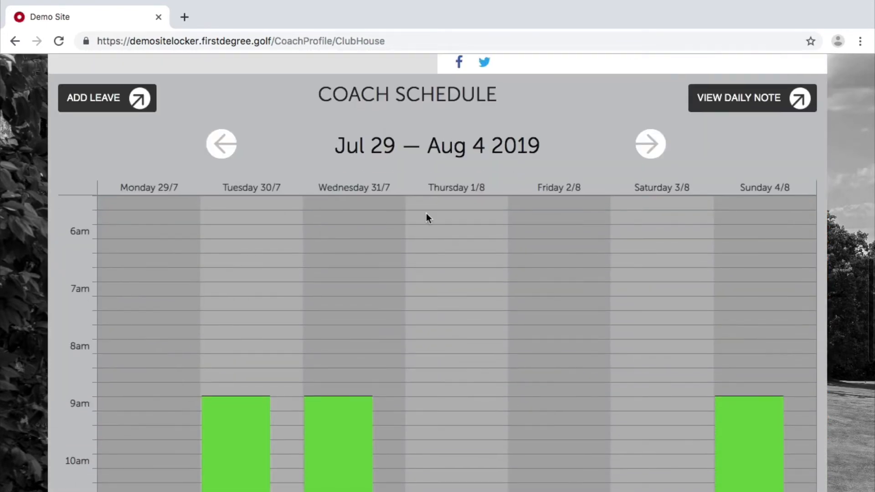
click(650, 145)
click(650, 145)
click(650, 145)
scroll(692, 318, down, 9)
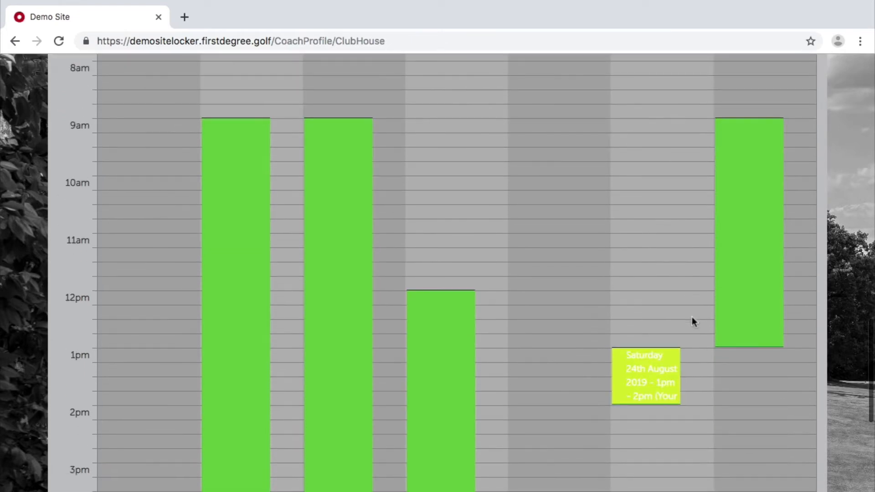
scroll(695, 293, up, 1)
scroll(695, 291, up, 1)
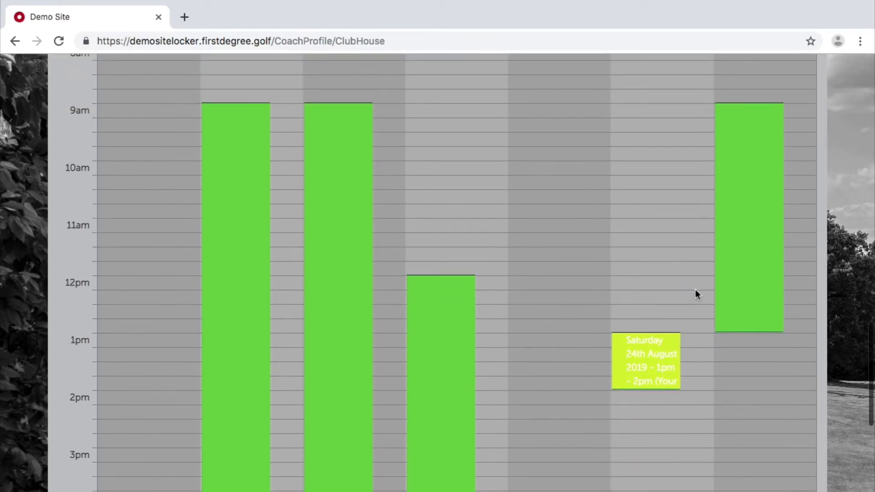
scroll(665, 382, up, 4)
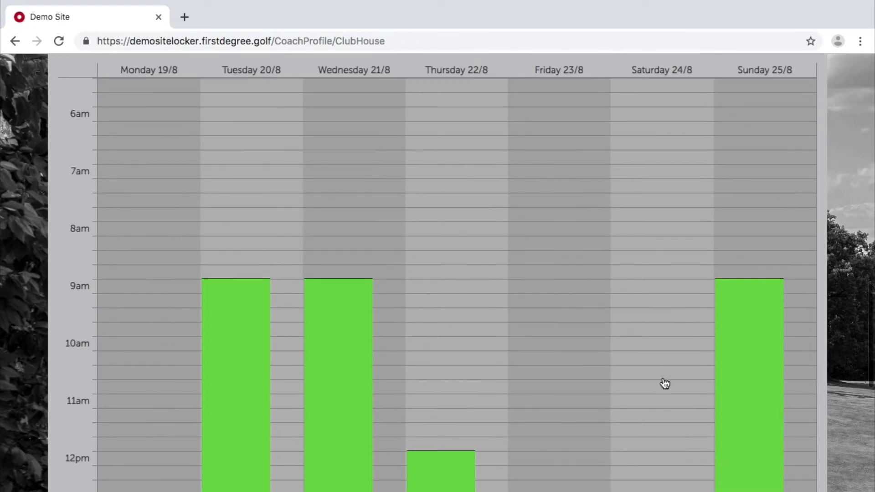
scroll(664, 381, down, 3)
scroll(663, 380, up, 2)
scroll(663, 381, down, 2)
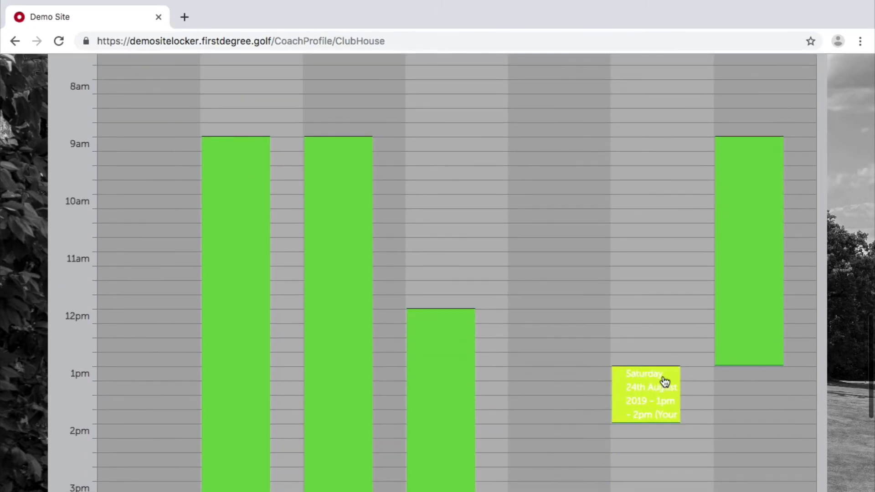
scroll(712, 133, up, 15)
scroll(729, 332, up, 10)
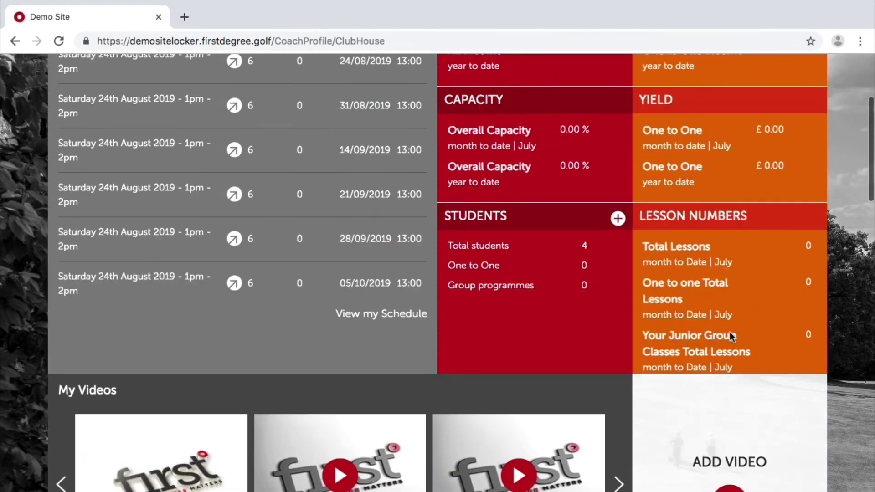
Step: Start a lesson booking for adult group classes and list the classes under Weekend Learn to Play Golf Scheme
mouse_move(569, 122)
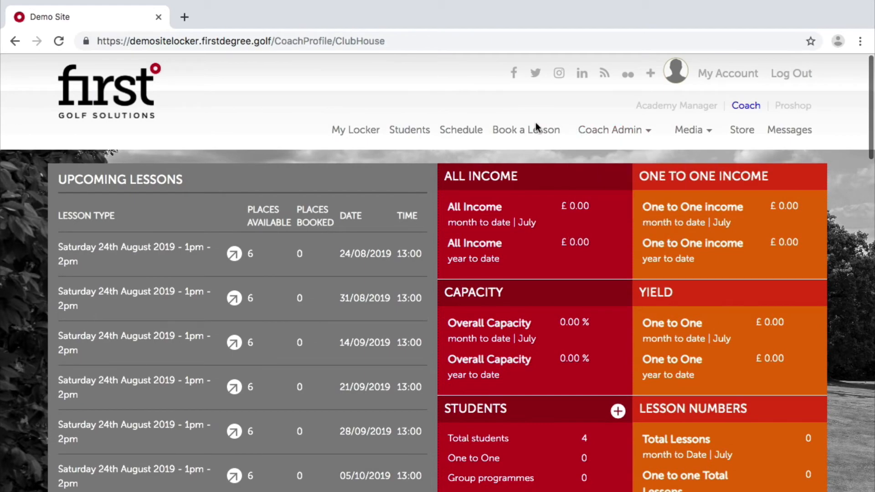
click(515, 130)
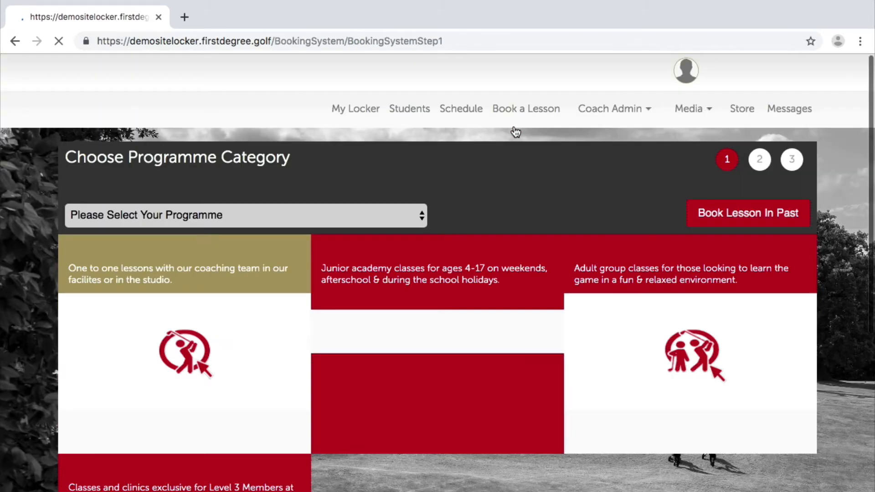
scroll(514, 281, down, 5)
click(656, 205)
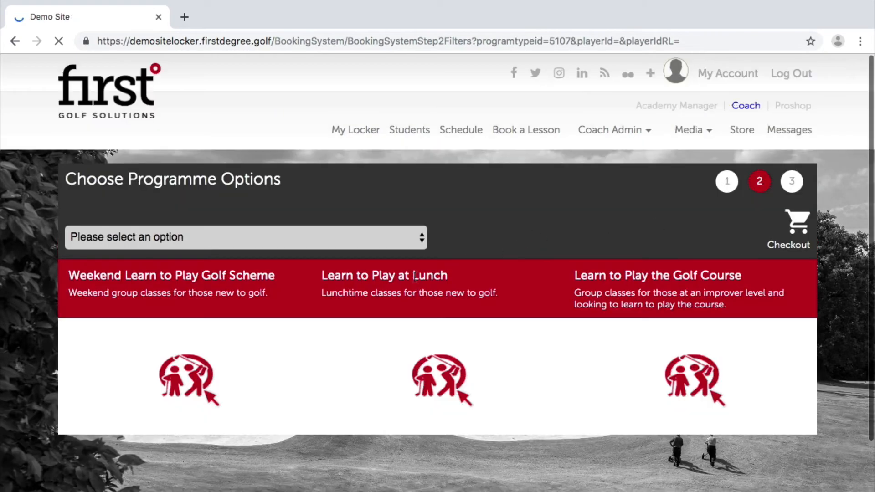
scroll(268, 252, down, 3)
click(176, 268)
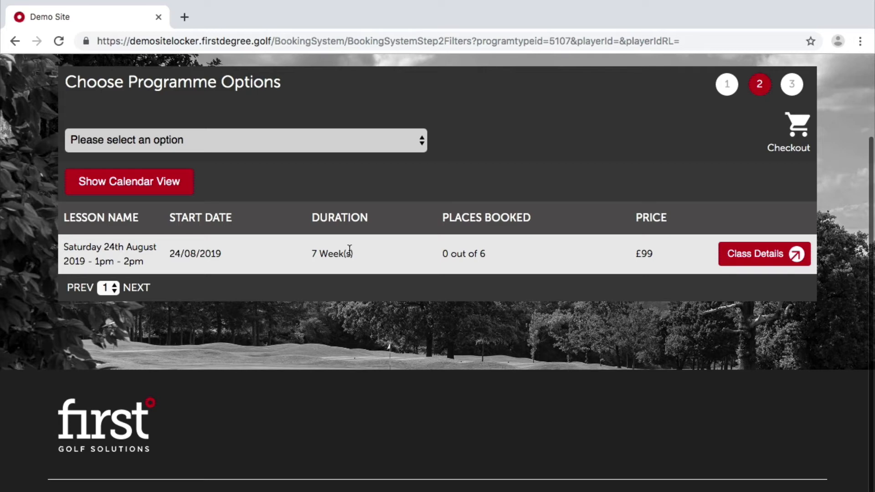
Step: Open the details of the Saturday 24th August class and examine its coach, start date, duration and session times
click(751, 256)
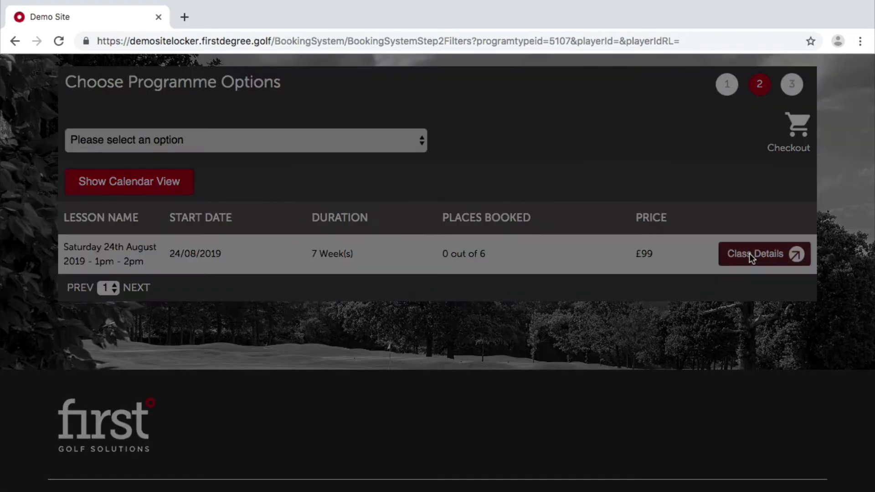
scroll(436, 206, down, 6)
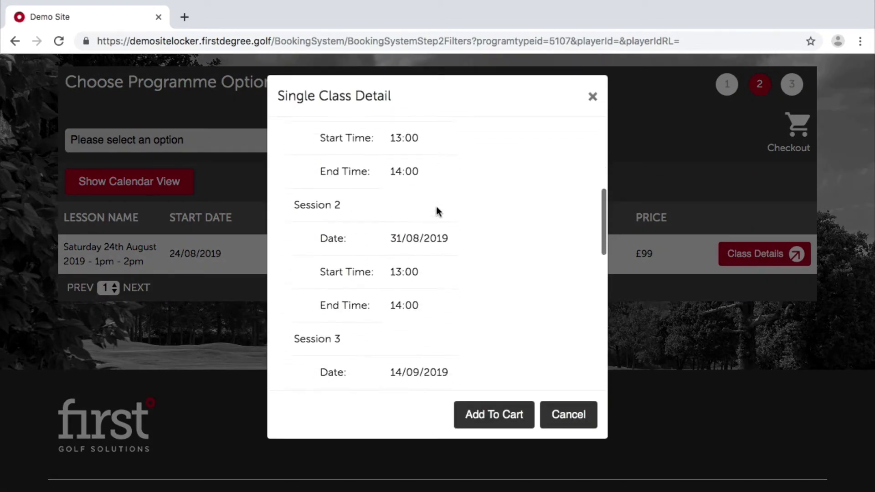
scroll(436, 208, down, 5)
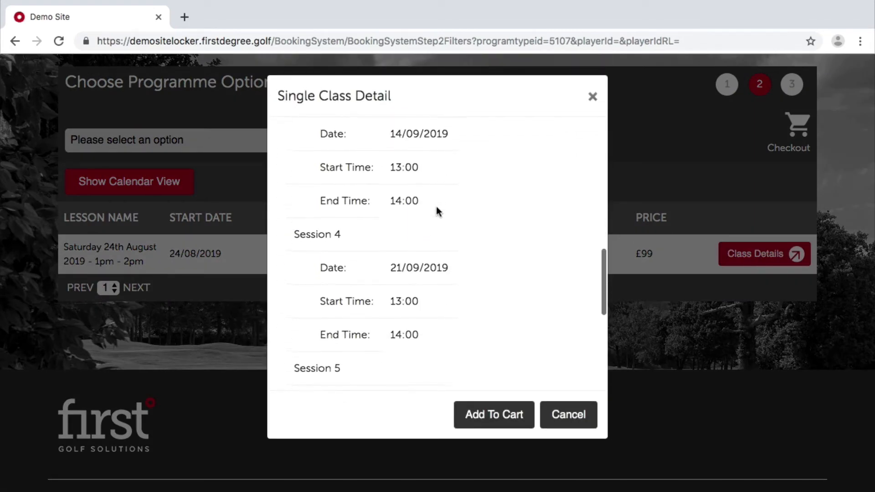
scroll(436, 207, down, 6)
scroll(436, 206, up, 4)
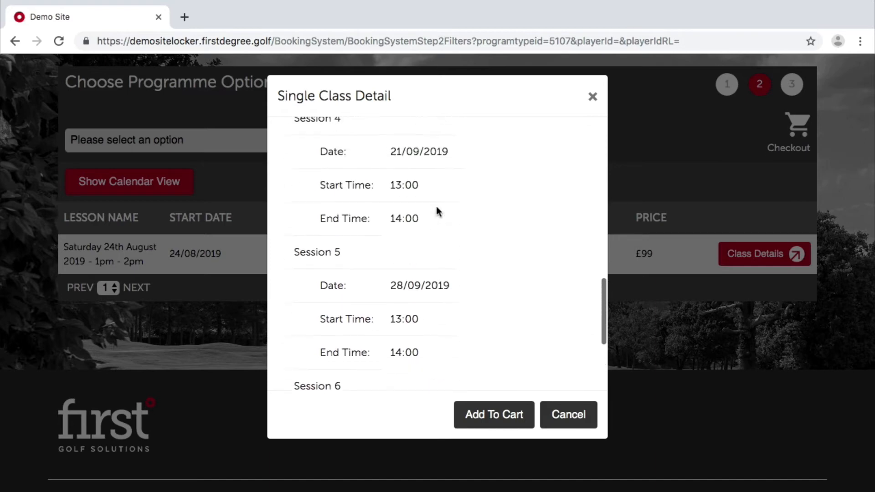
scroll(436, 208, up, 10)
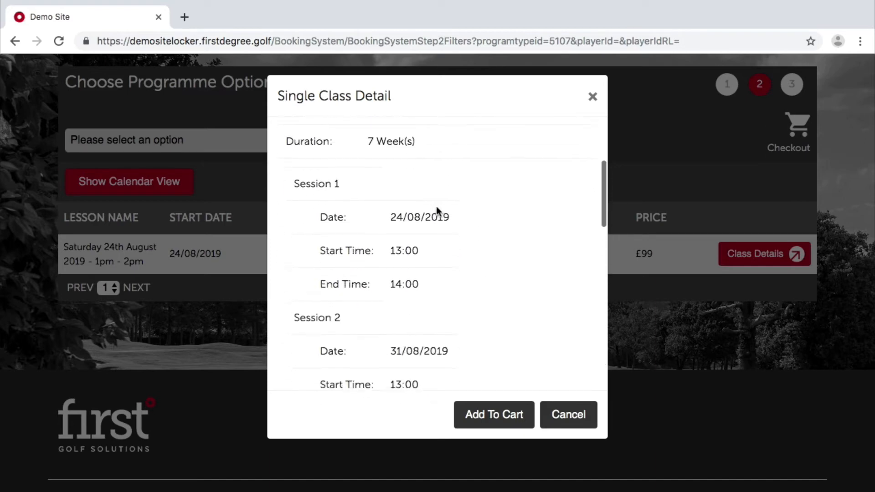
scroll(436, 206, down, 2)
scroll(388, 154, down, 1)
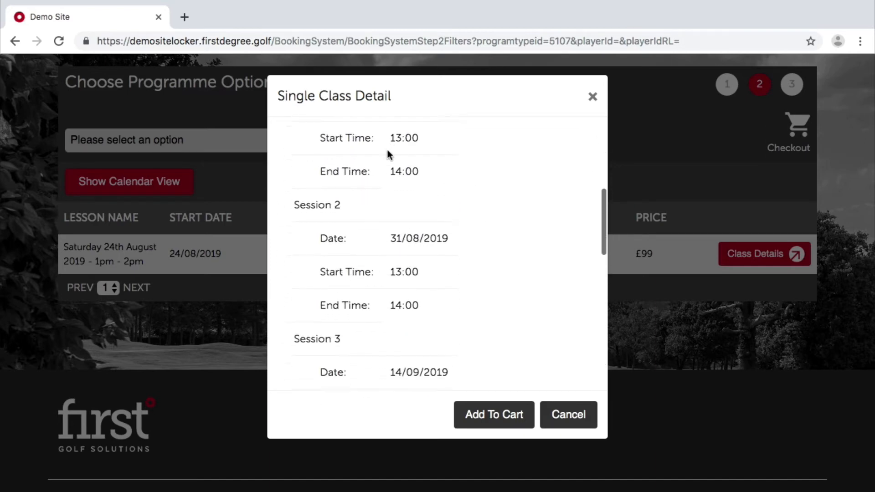
scroll(388, 154, down, 1)
scroll(408, 313, down, 2)
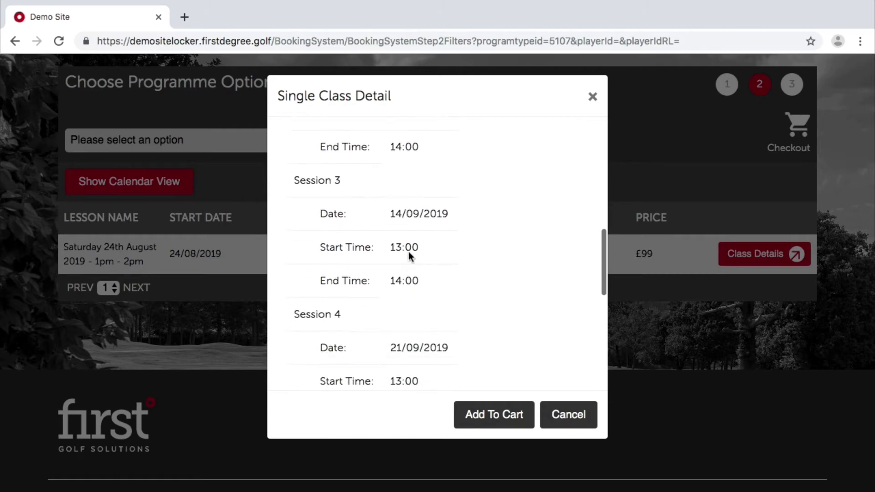
scroll(405, 219, down, 6)
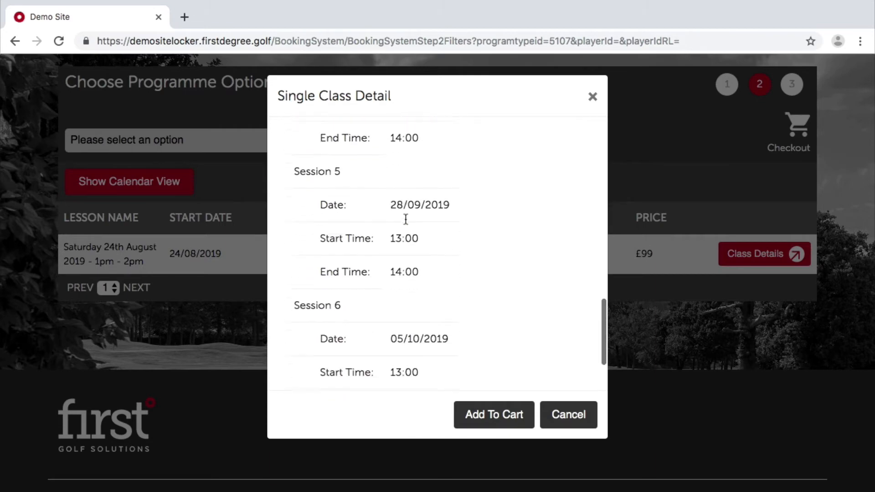
scroll(405, 219, up, 10)
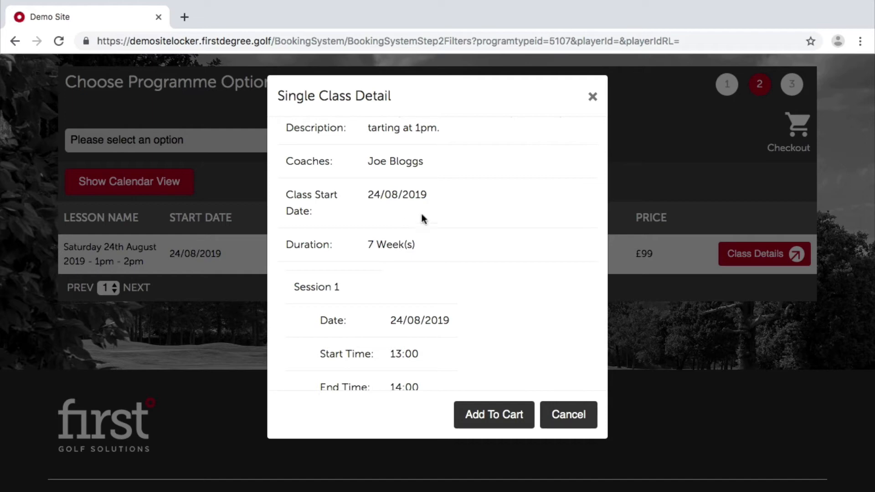
scroll(371, 312, down, 2)
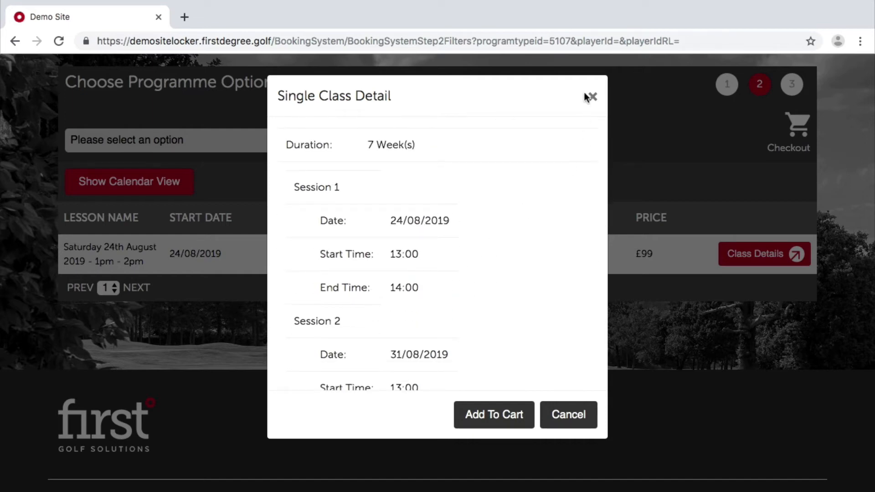
scroll(483, 260, down, 2)
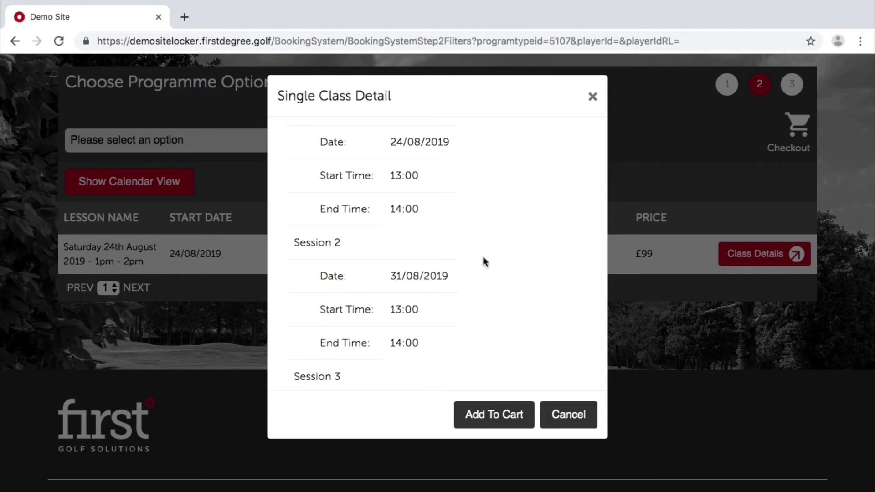
Step: Close the class details and switch back to the Academy Manager view
click(593, 96)
scroll(667, 153, up, 3)
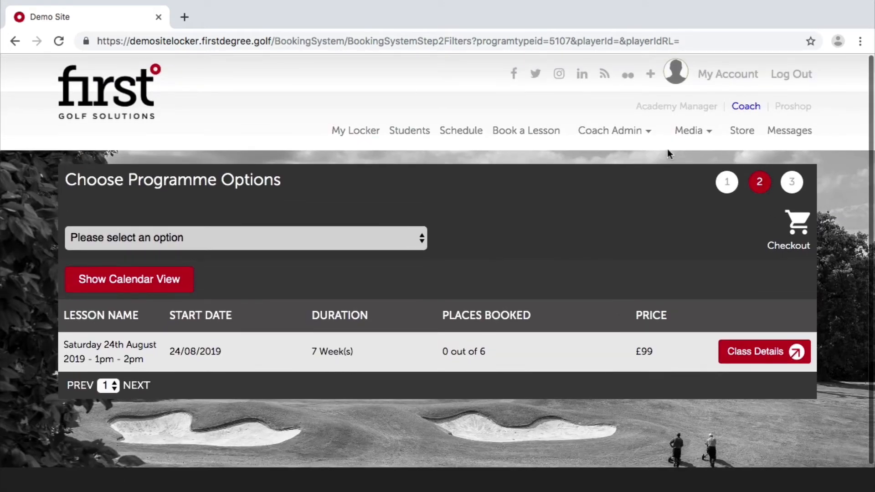
click(675, 106)
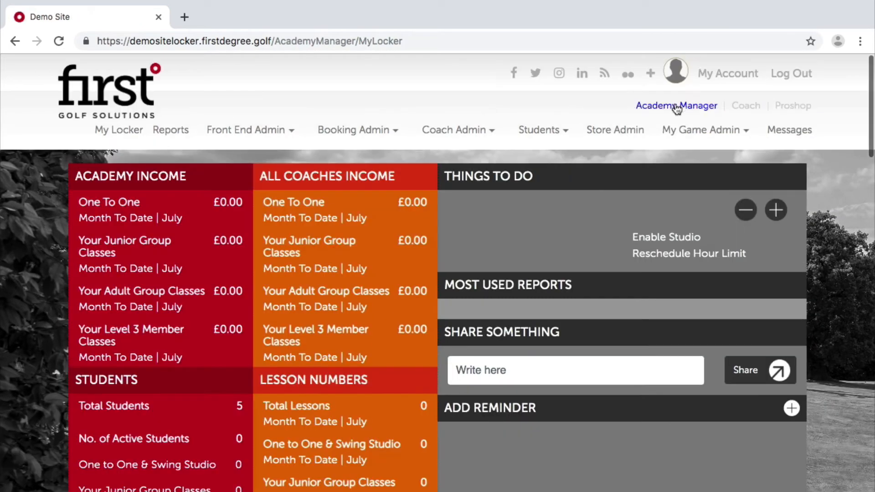
Step: Open Group Programmes Admin and deactivate the adult group class on Saturday 24th August 2019, 1pm - 2pm
click(388, 128)
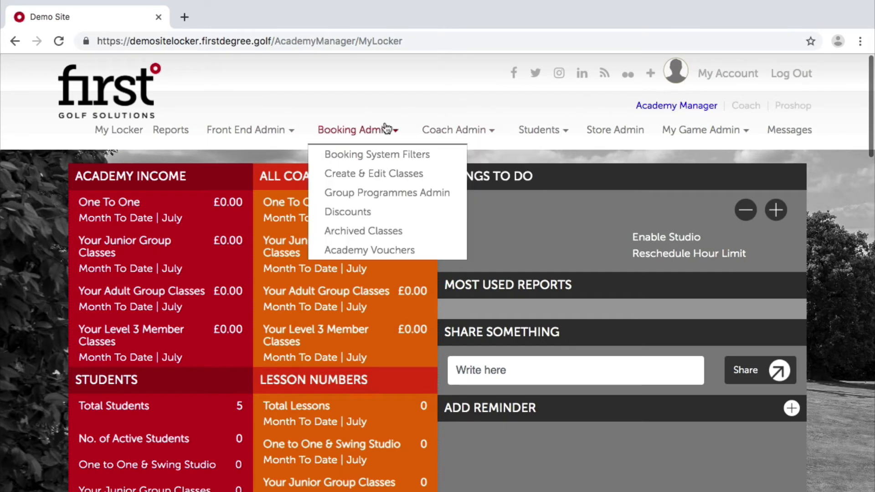
click(346, 195)
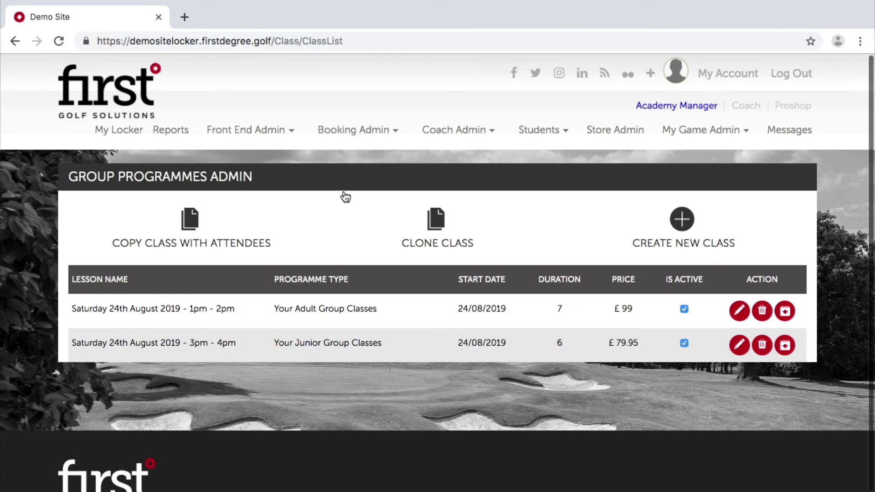
scroll(234, 329, down, 3)
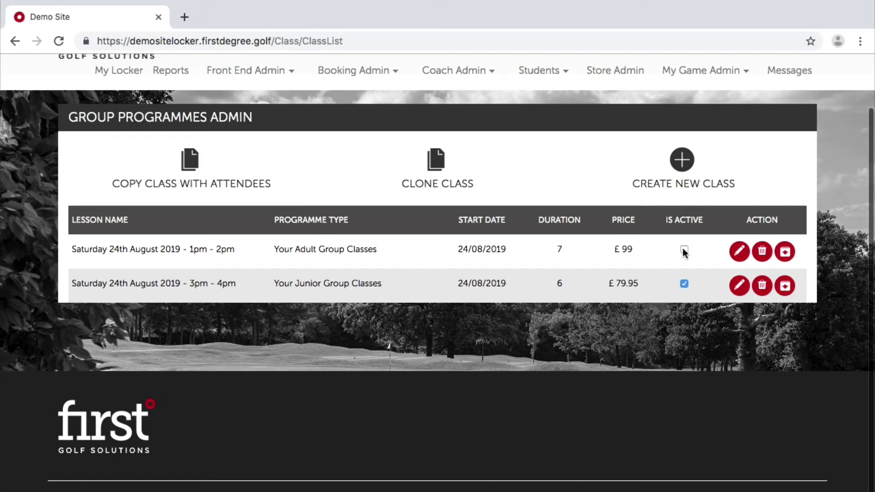
scroll(704, 272, up, 3)
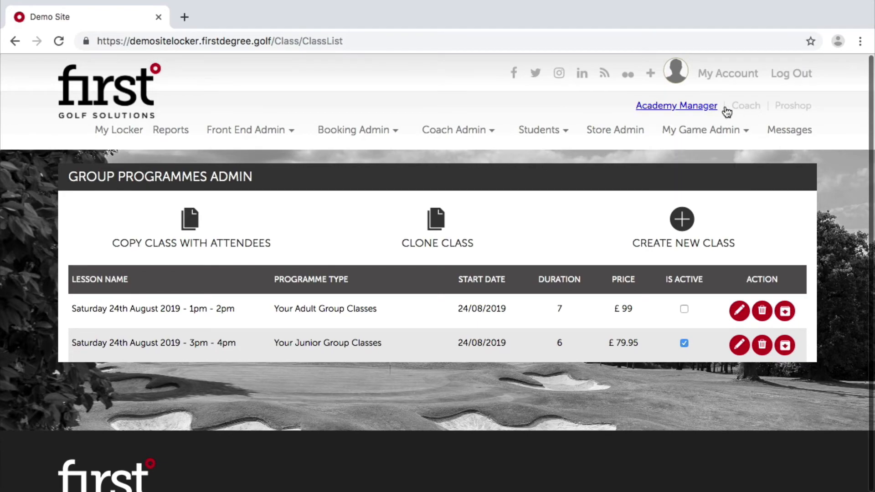
Step: In the Coach view, start a lesson booking for adult group classes and check the listing for Weekend Learn to Play Golf Scheme
click(743, 109)
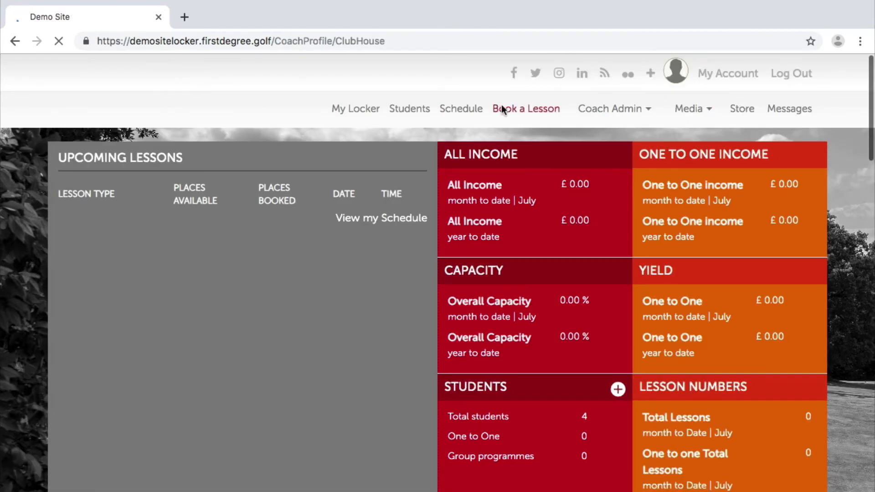
click(509, 133)
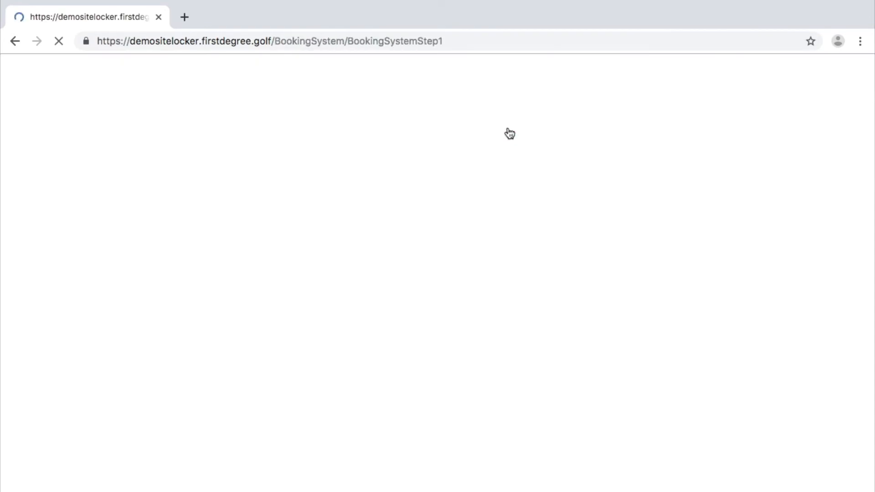
scroll(449, 344, down, 2)
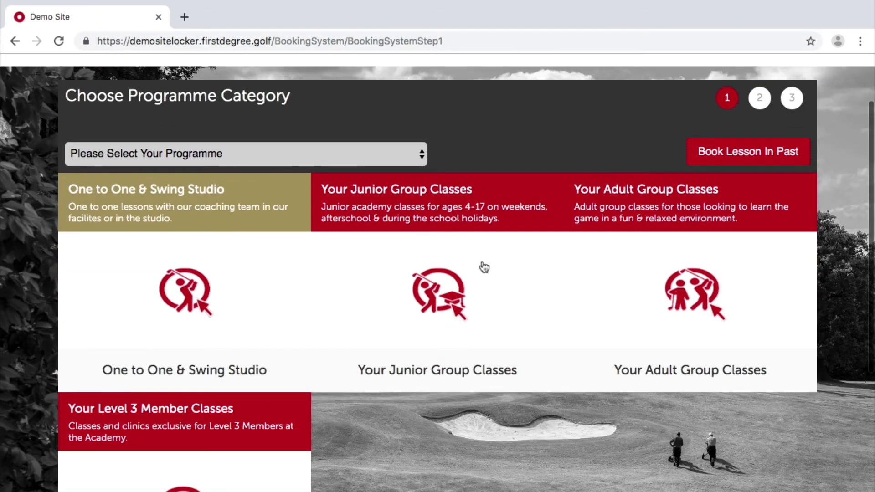
click(679, 301)
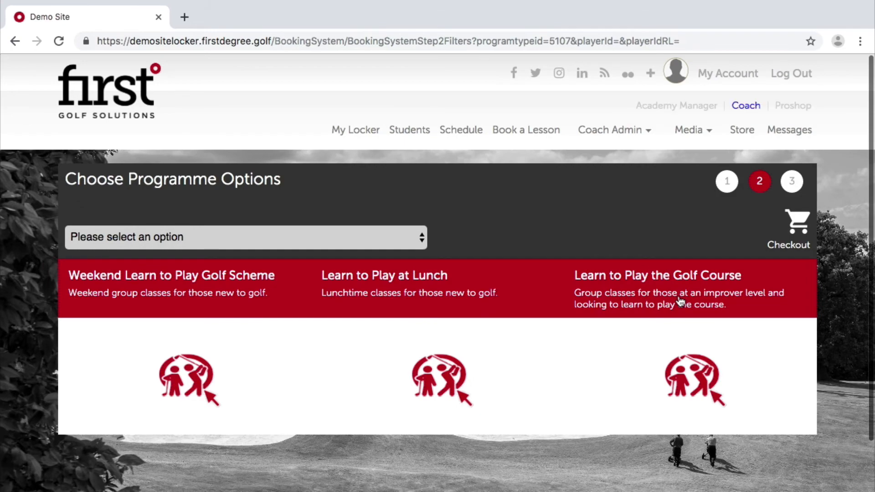
scroll(354, 307, down, 3)
click(188, 250)
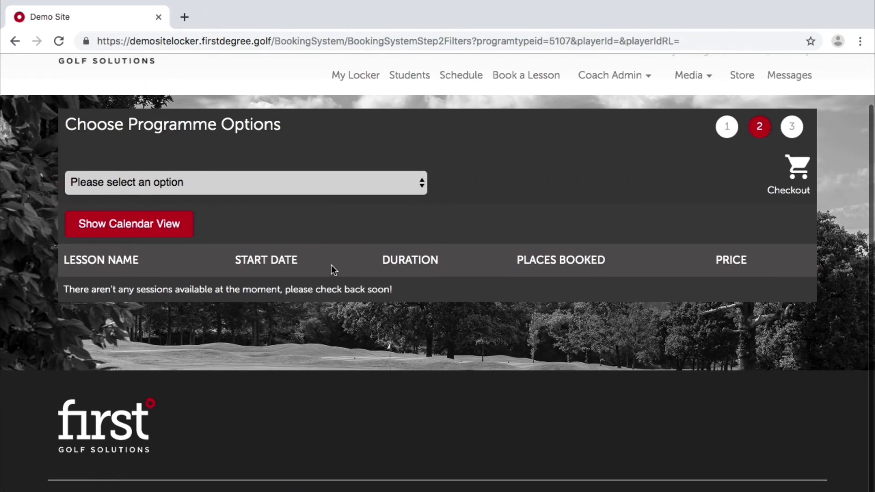
scroll(347, 246, up, 2)
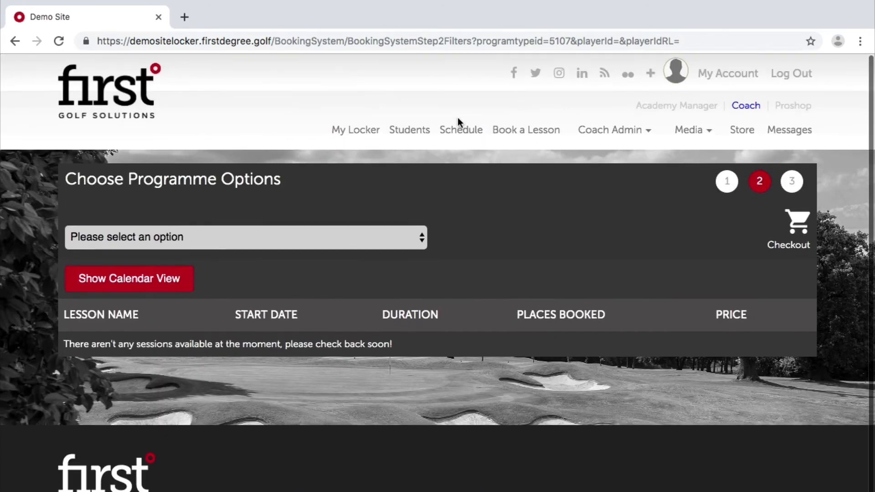
Step: Examine Saturday 24/8 in the coach schedule for the week of 19 to 25 August 2019, and check the following week
click(461, 132)
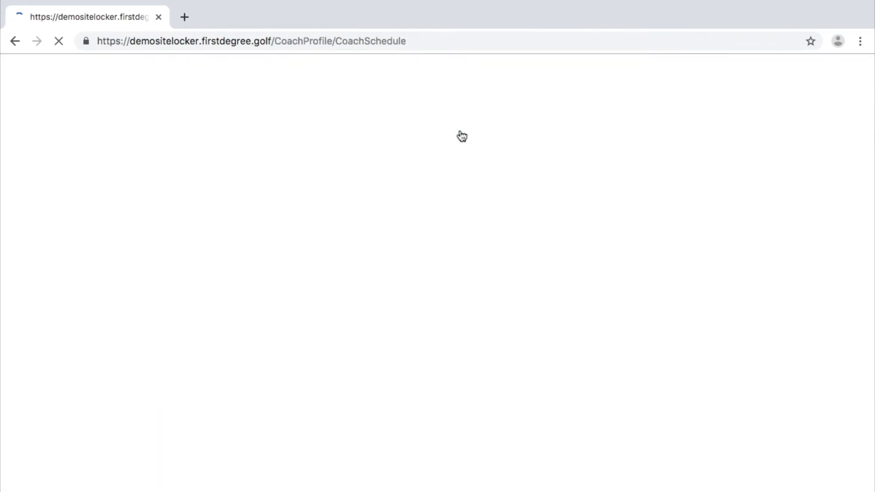
scroll(482, 230, down, 10)
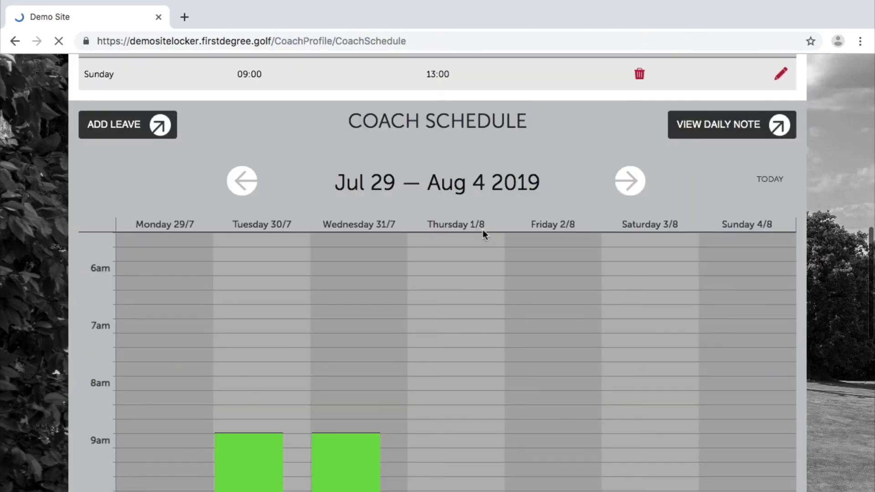
click(622, 185)
click(638, 188)
click(638, 189)
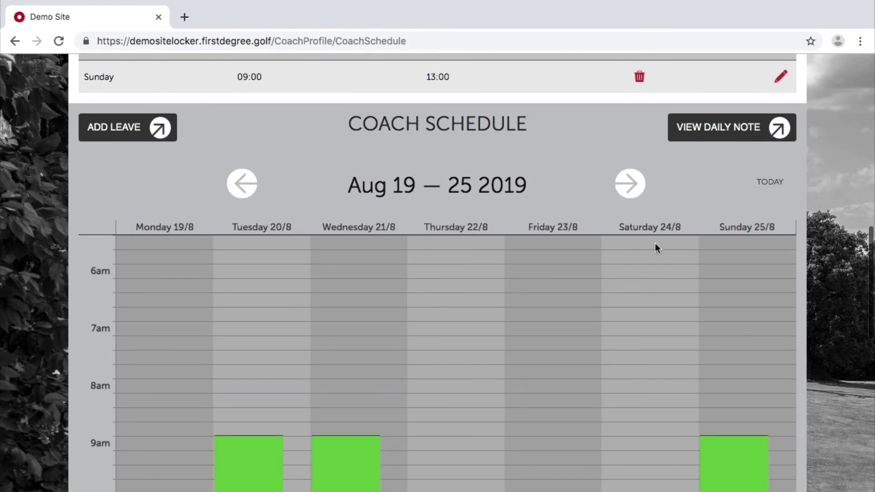
scroll(655, 247, down, 7)
scroll(655, 248, down, 3)
scroll(655, 248, up, 1)
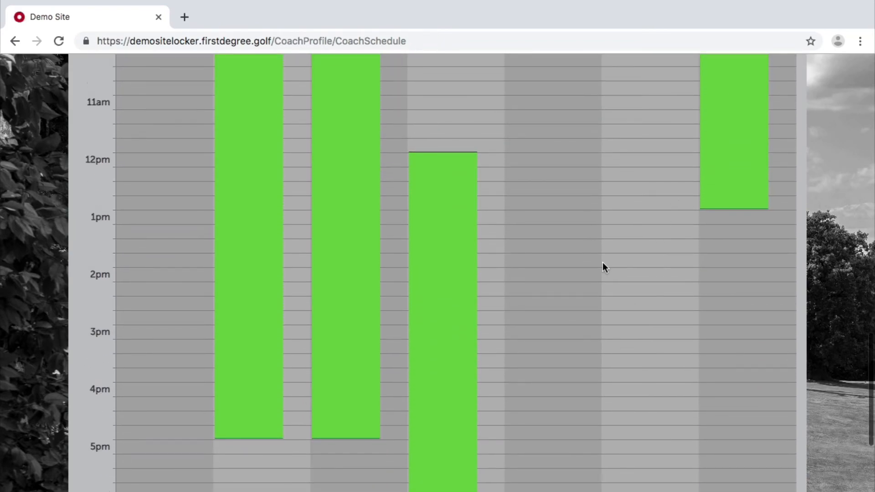
scroll(566, 167, up, 8)
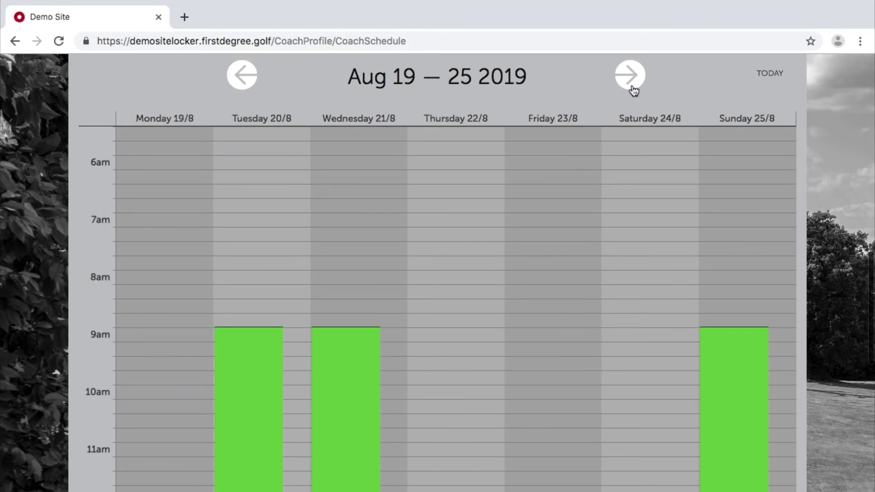
click(632, 87)
scroll(640, 306, down, 3)
scroll(640, 305, up, 15)
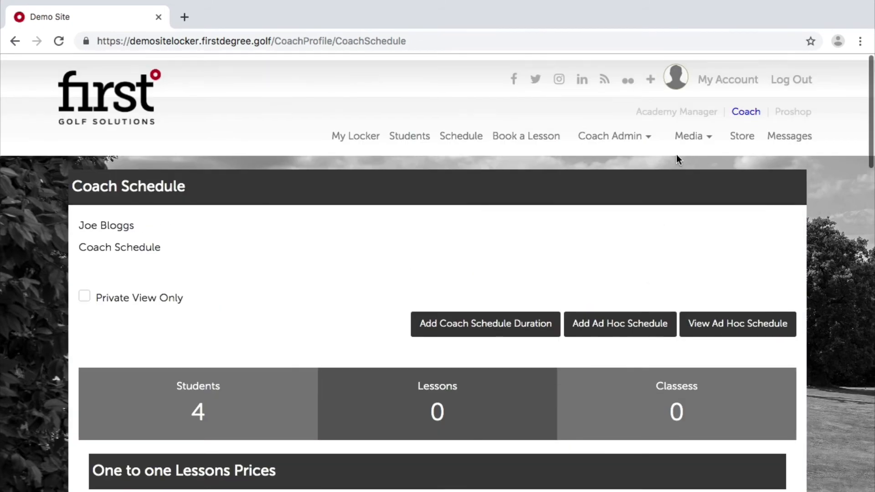
Step: Return to Group Programmes Admin in the Academy Manager view and reactivate the 1pm - 2pm adult group class
click(702, 113)
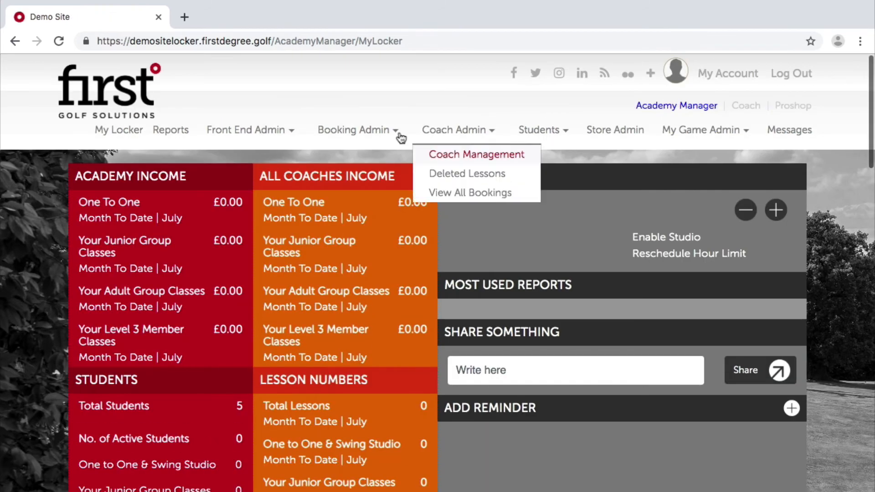
mouse_move(343, 131)
click(336, 191)
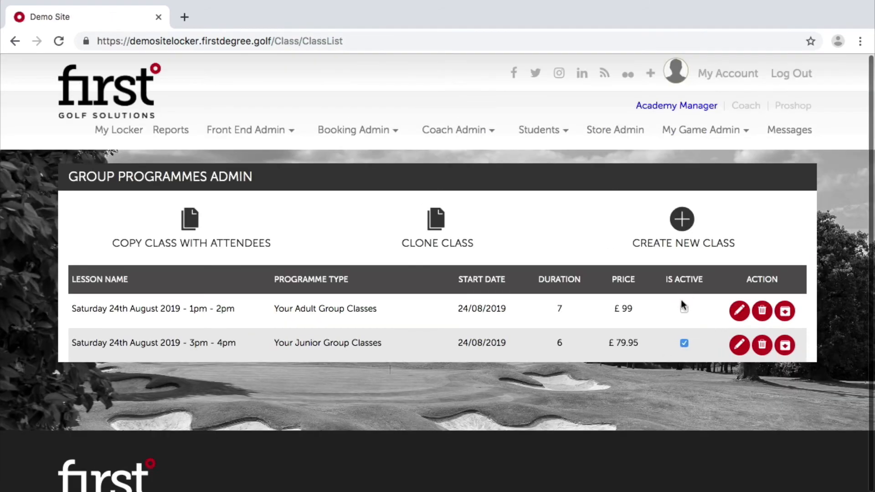
click(683, 309)
scroll(434, 392, down, 1)
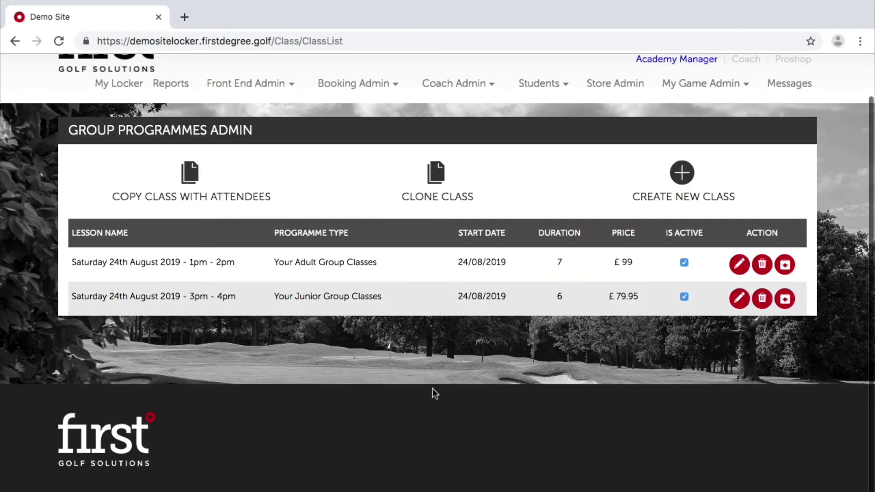
Step: Open the 1pm - 2pm adult class for editing, examine its places, price and dates, and return to the class list
click(738, 266)
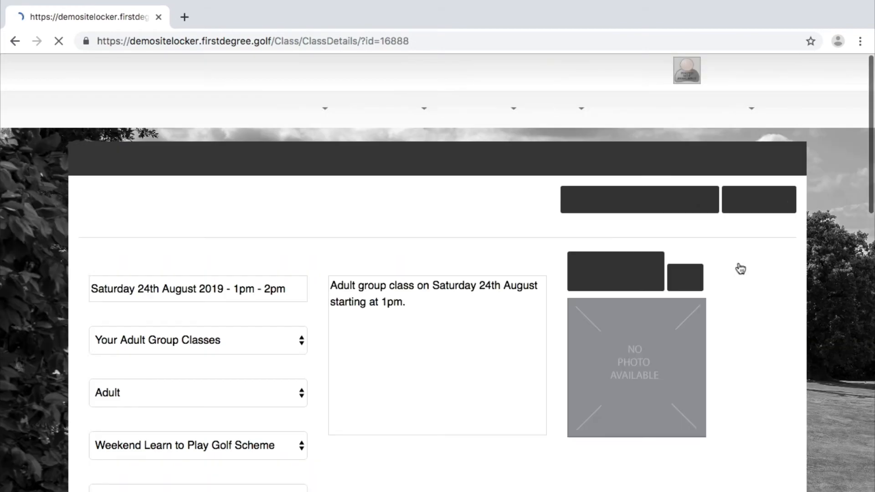
scroll(365, 287, down, 15)
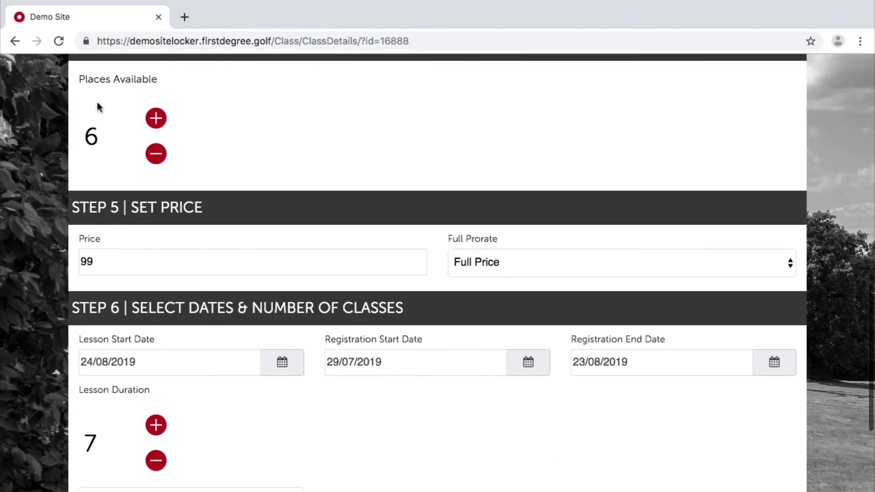
click(15, 41)
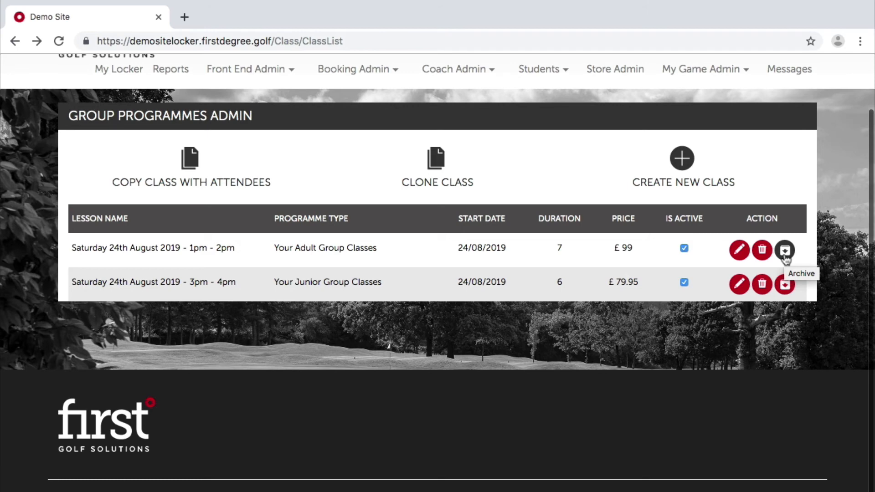
Step: Archive the Saturday 24th August 2019, 1pm - 2pm adult group class and confirm
mouse_move(367, 75)
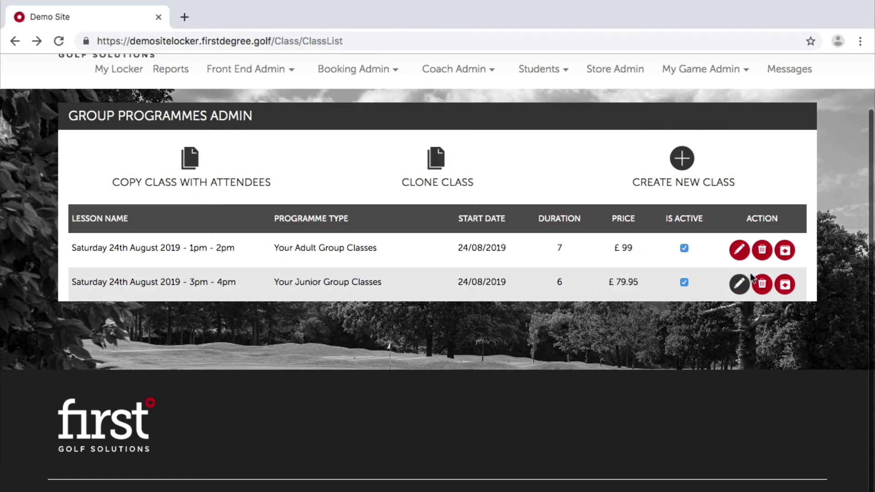
click(790, 251)
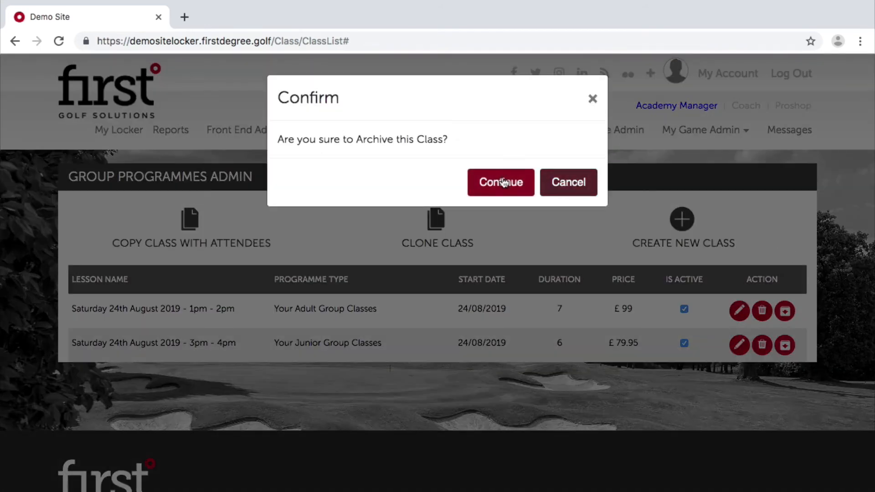
click(503, 179)
click(578, 166)
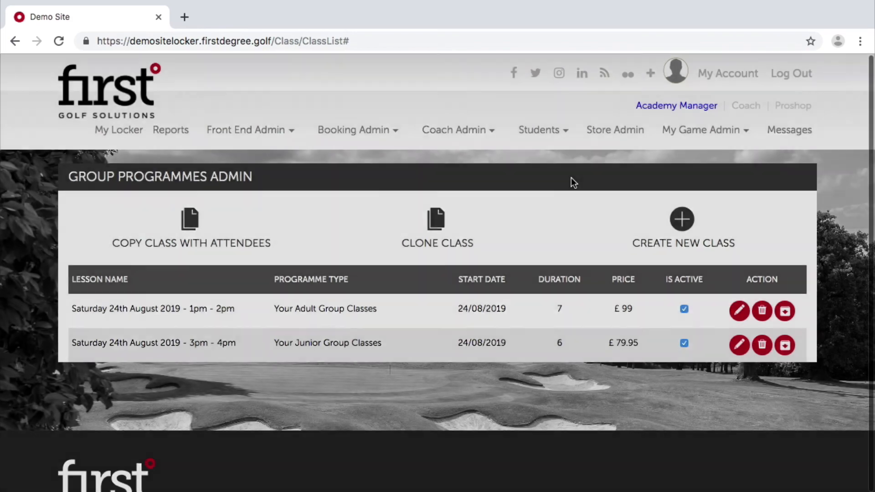
Step: Move the 1pm - 2pm adult class from Archived Classes back to the class list and reopen Group Programmes Admin
mouse_move(388, 136)
click(369, 230)
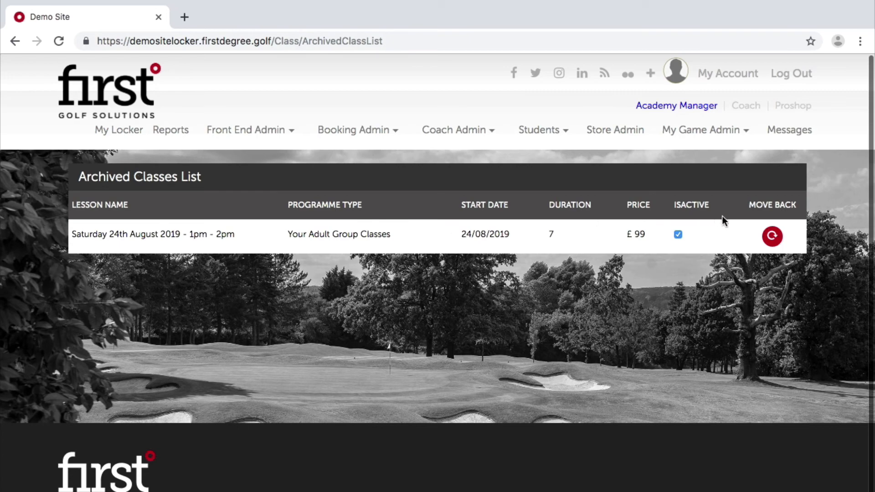
click(772, 236)
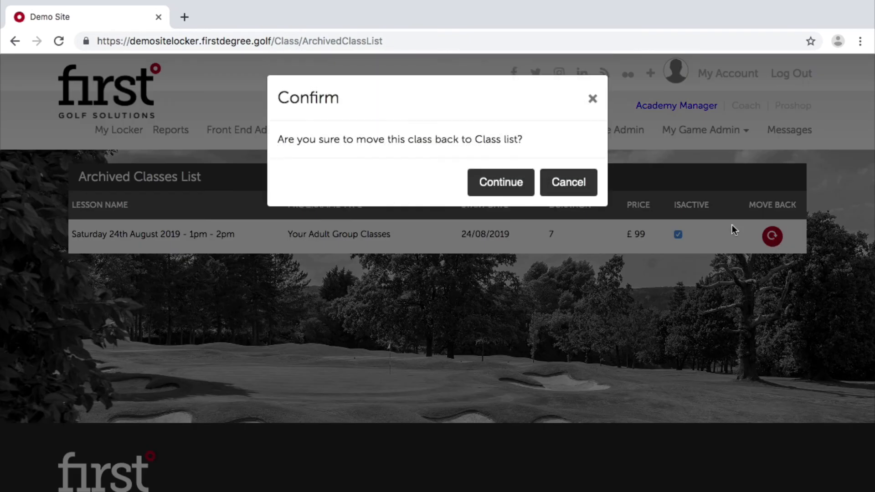
click(512, 187)
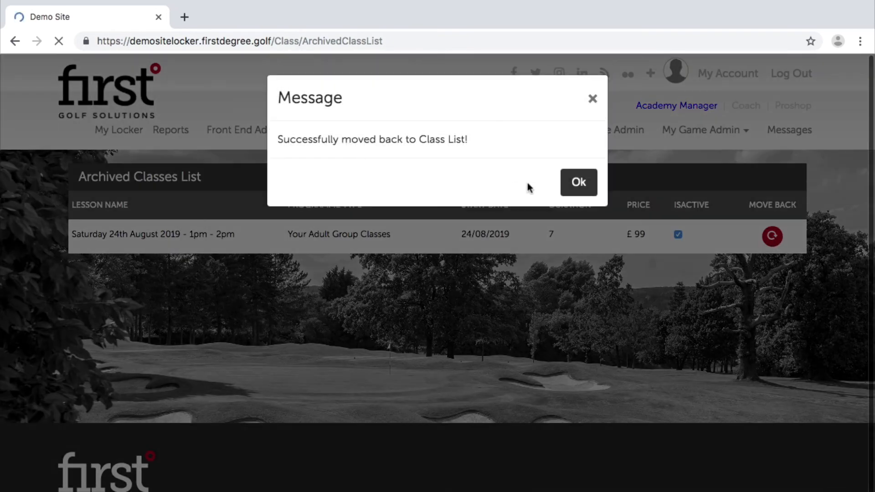
click(577, 180)
click(370, 112)
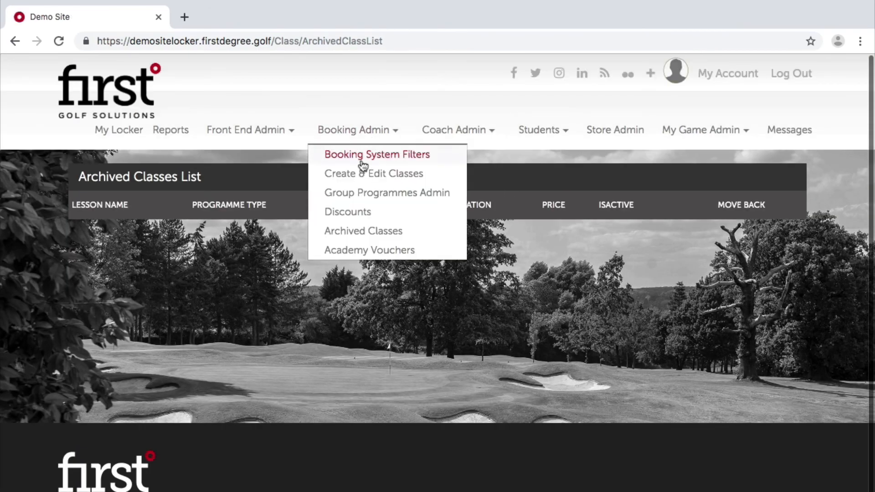
click(356, 199)
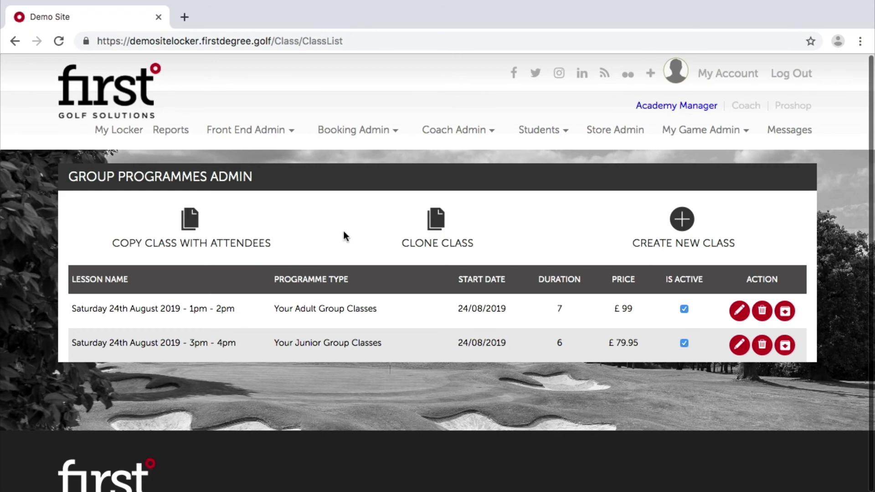
Step: Examine the class list and class name options for copying a class with attendees, and close them without copying
scroll(344, 235, down, 2)
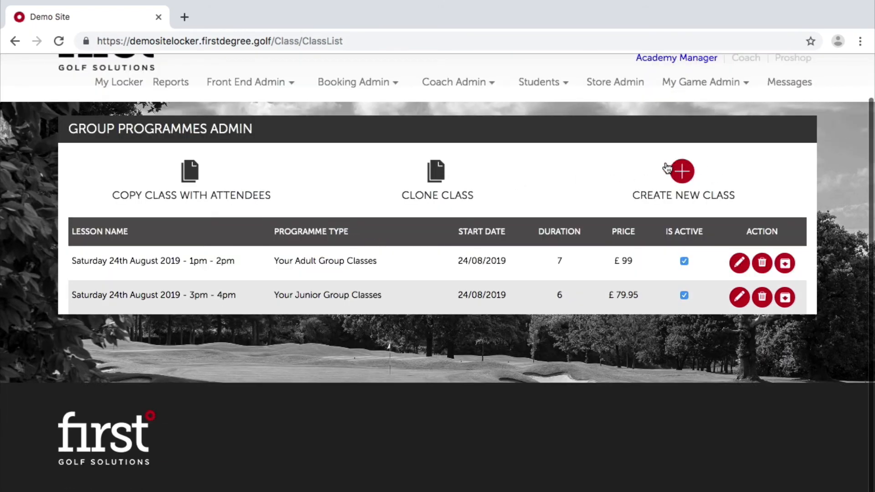
click(354, 82)
click(187, 174)
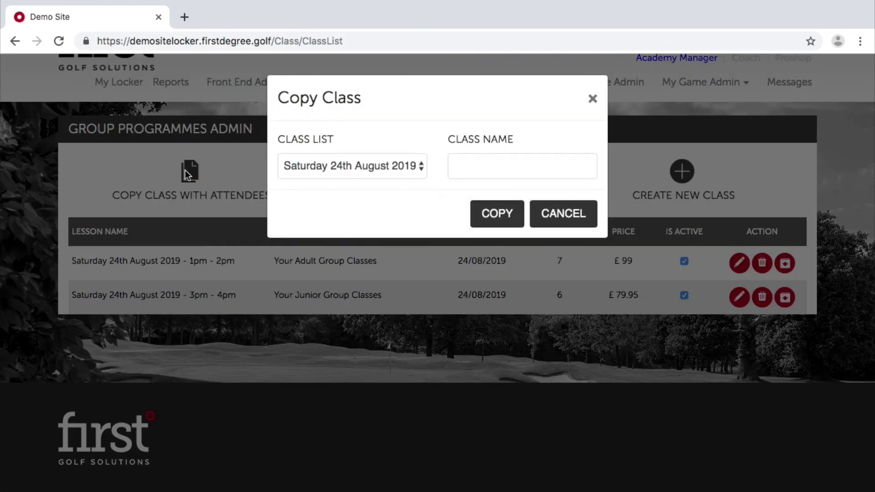
click(324, 166)
click(524, 148)
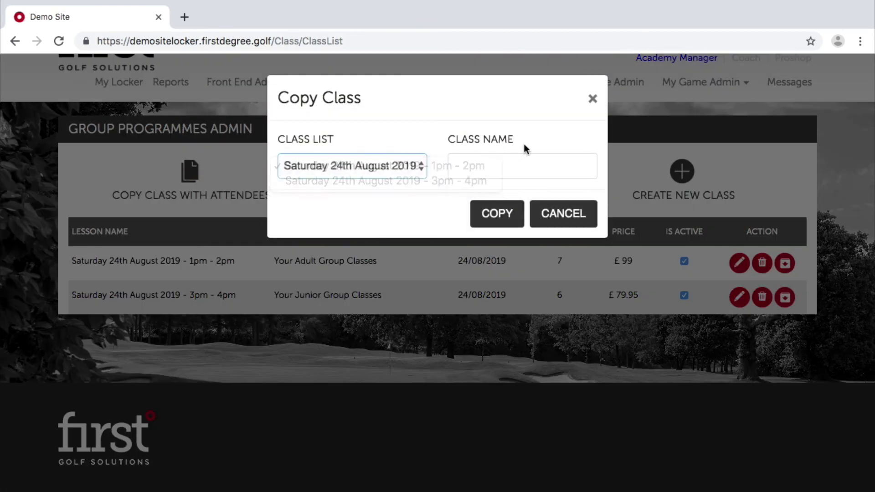
click(523, 164)
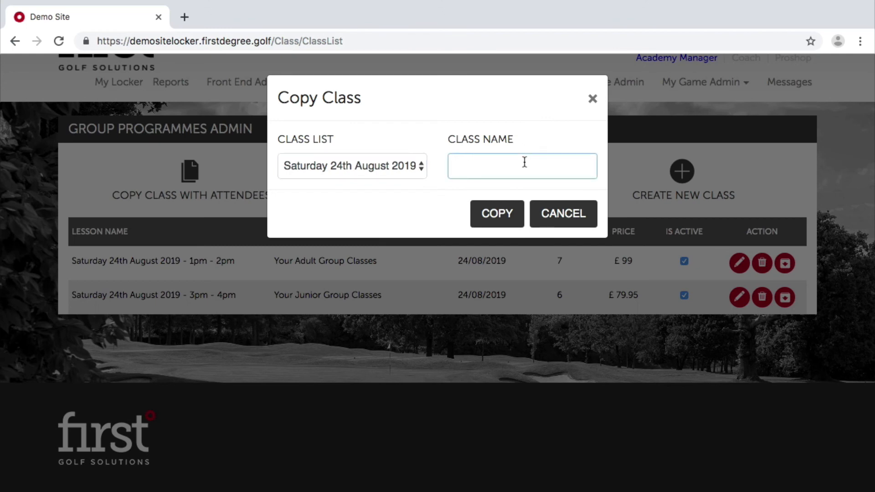
click(592, 98)
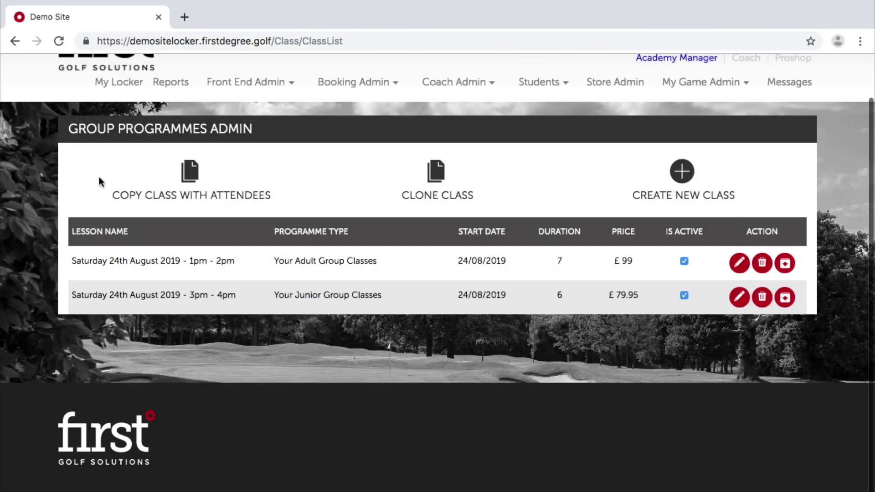
Step: Examine the options and note for cloning a class, and close them without cloning
click(433, 171)
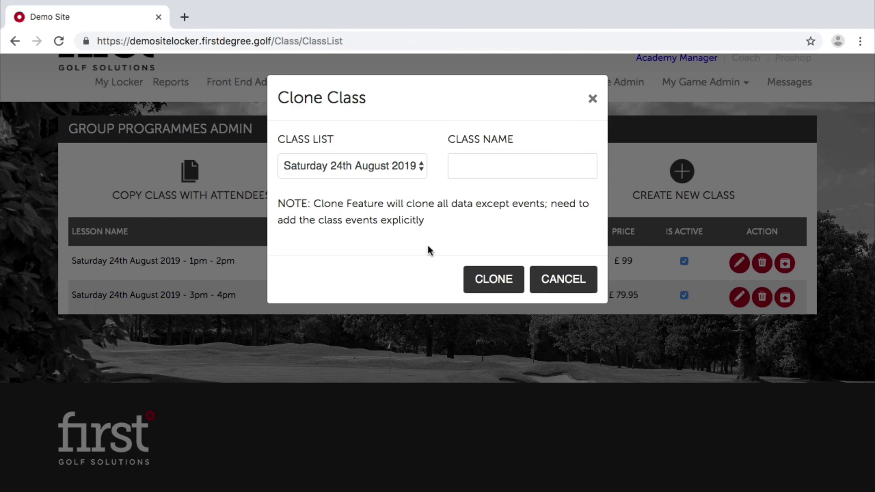
click(594, 99)
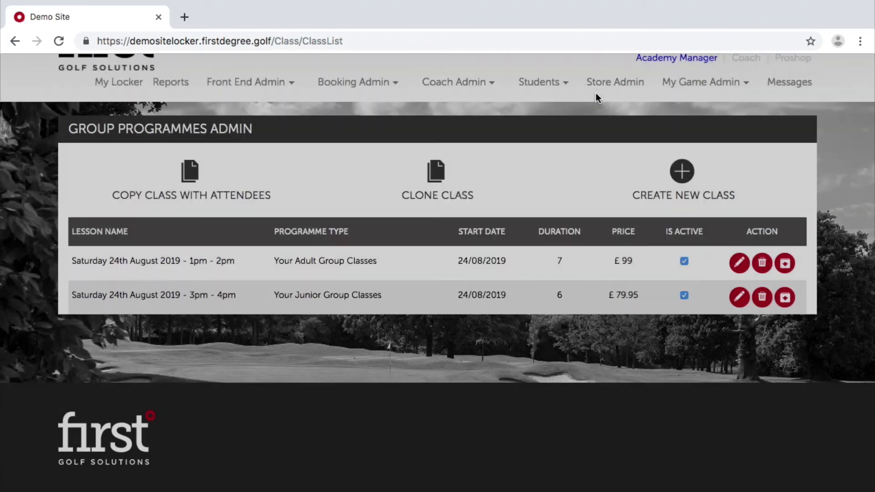
mouse_move(351, 89)
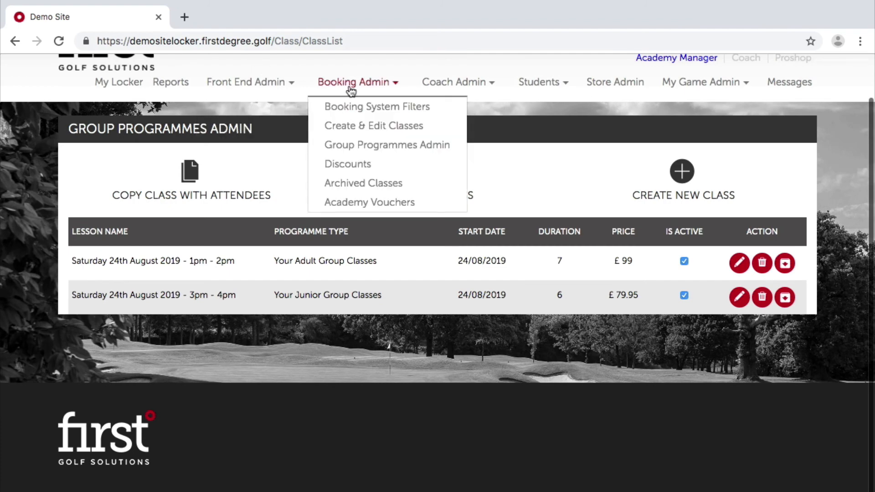